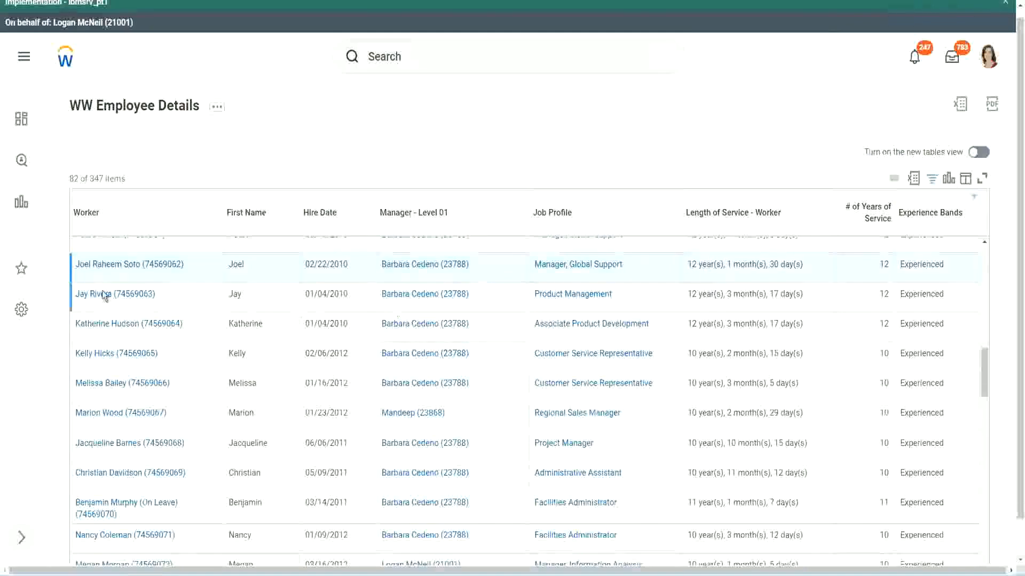
- Compare the length of service with the number of years of service for the Manager, Global Support and Administrative Assistant workers
{"action": "mouse_move", "coordinate": [108, 271]}
{"action": "left_click_drag", "start_coordinate": [687, 265], "coordinate": [785, 264]}
{"action": "left_click", "coordinate": [858, 275]}
{"action": "double_click", "coordinate": [859, 278]}
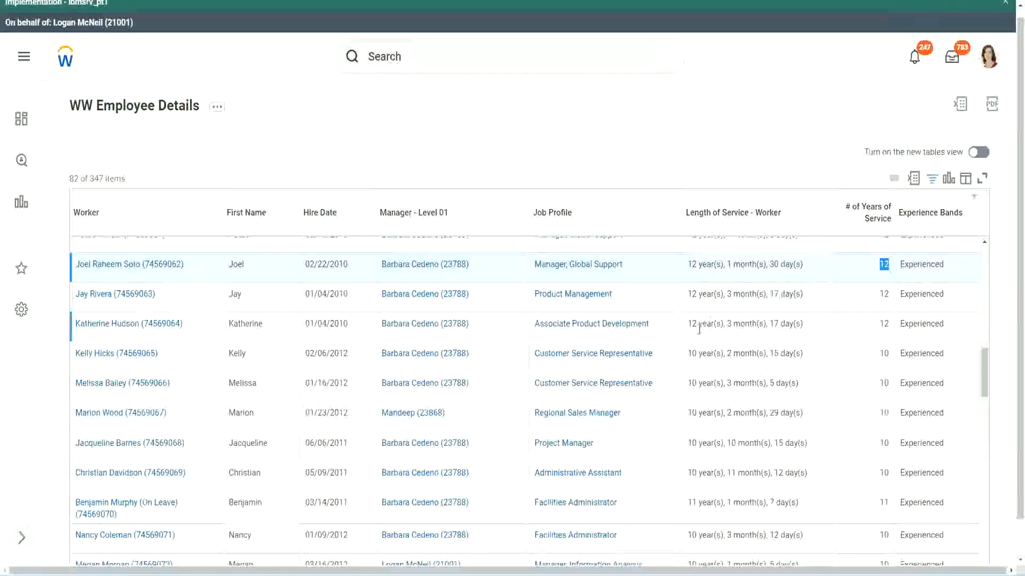
{"action": "left_click", "coordinate": [704, 473]}
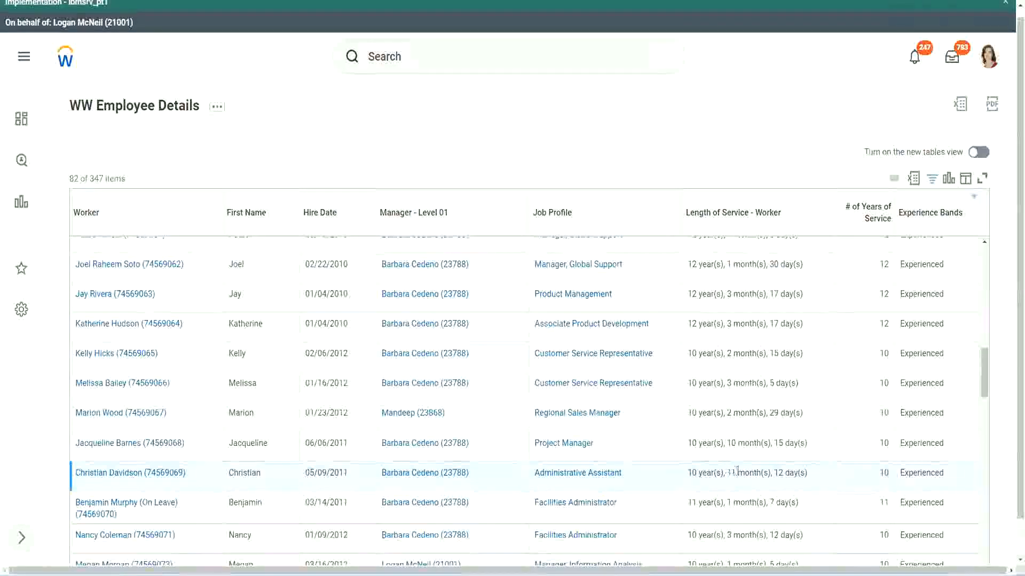
{"action": "left_click_drag", "start_coordinate": [728, 472], "coordinate": [784, 473]}
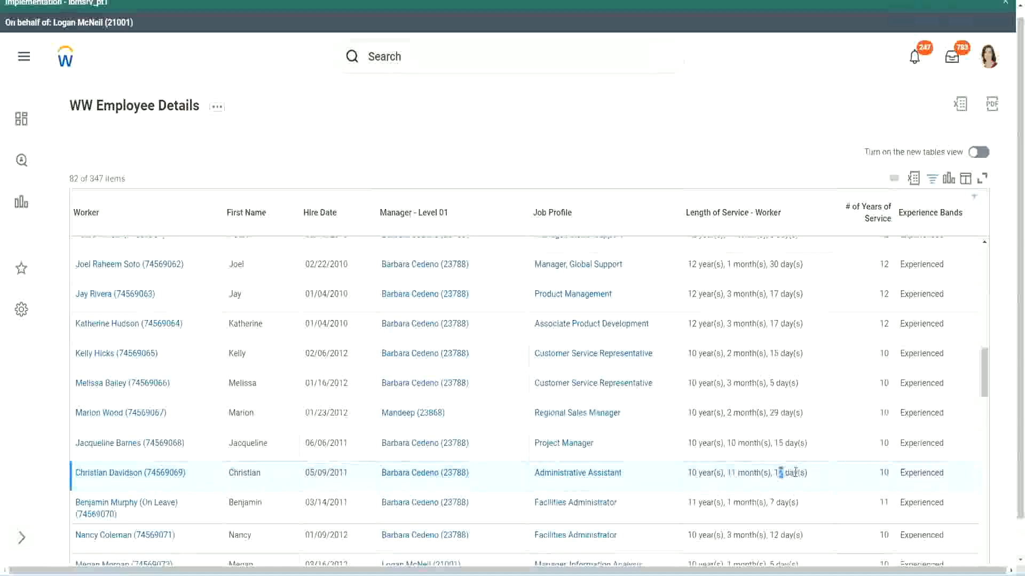
{"action": "left_click", "coordinate": [795, 473]}
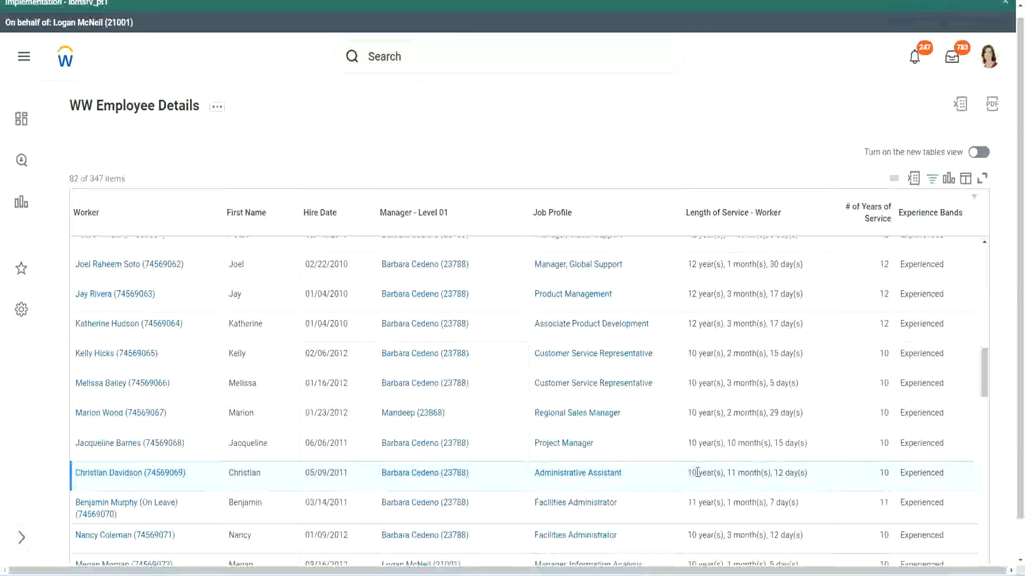
{"action": "double_click", "coordinate": [883, 473]}
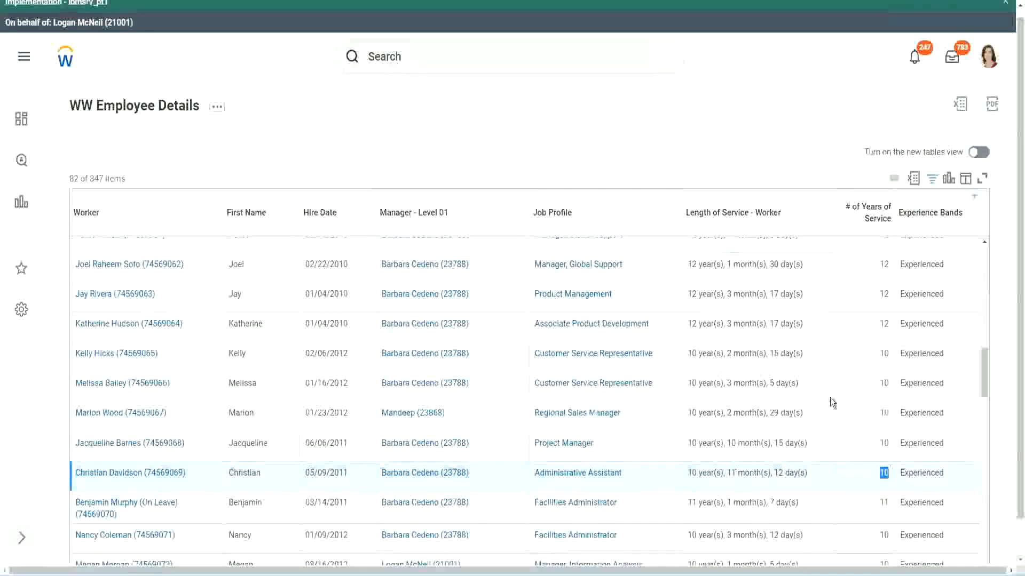
{"action": "left_click", "coordinate": [884, 340]}
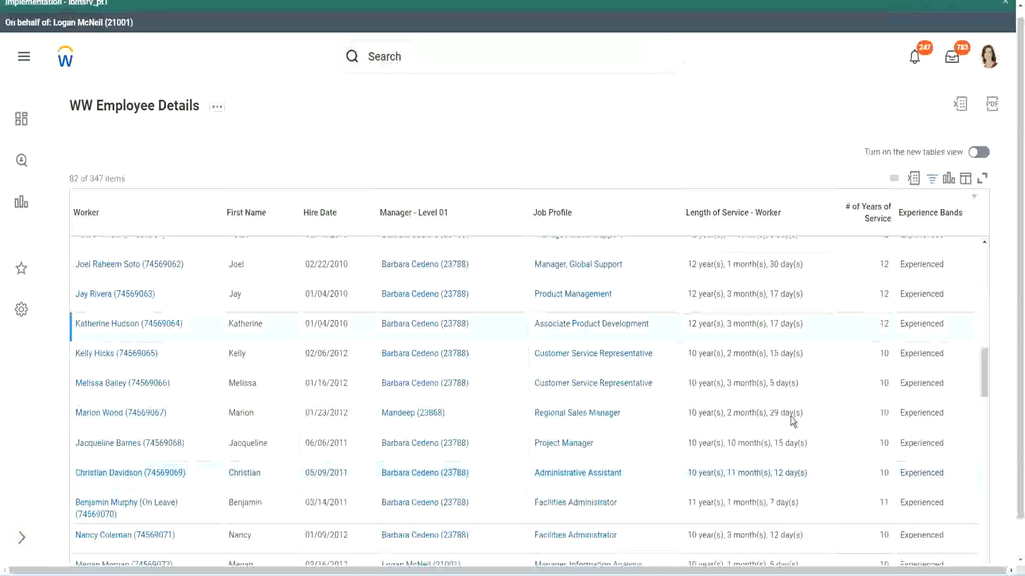
- Examine how the months and days in length of service relate to whole years, including the Project Manager's row
{"action": "double_click", "coordinate": [700, 469]}
{"action": "left_click", "coordinate": [774, 470]}
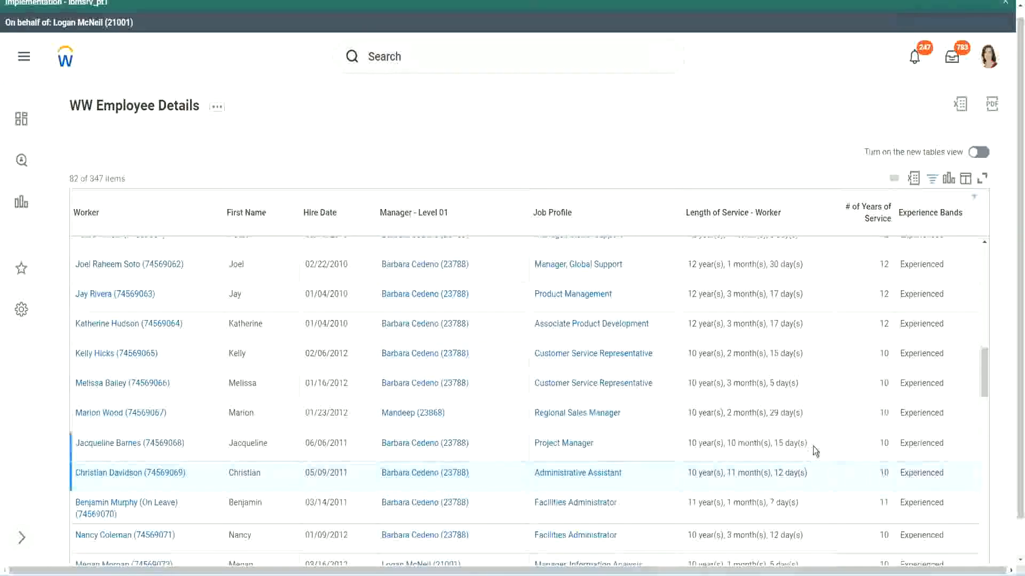
{"action": "double_click", "coordinate": [885, 265]}
{"action": "left_click_drag", "start_coordinate": [688, 265], "coordinate": [803, 260]}
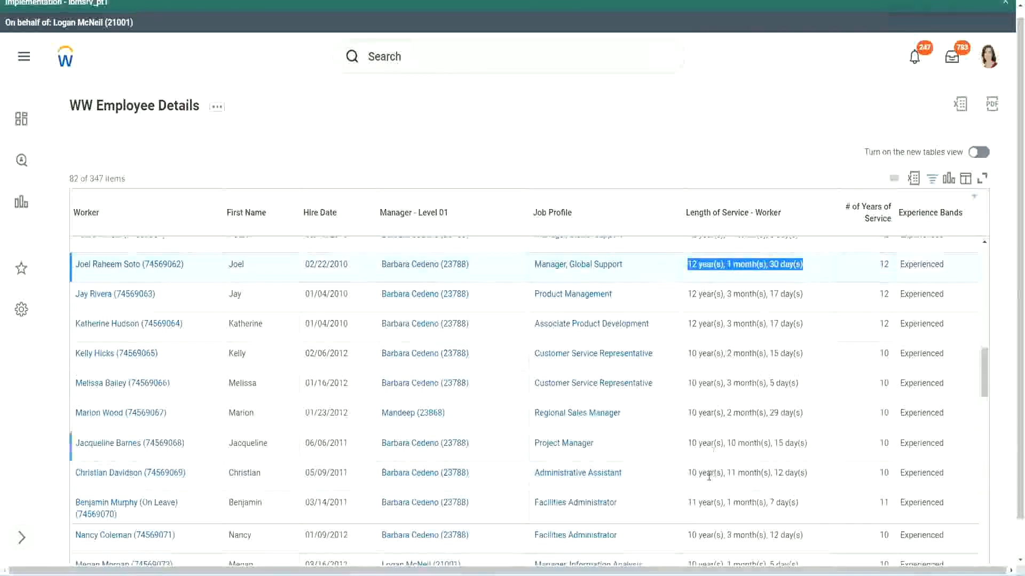
{"action": "left_click", "coordinate": [794, 472]}
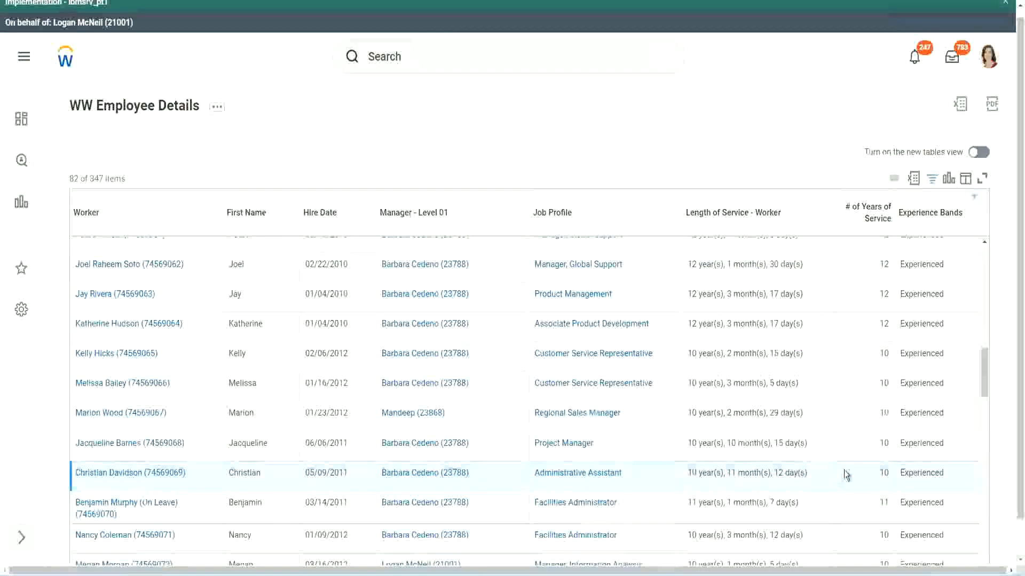
{"action": "double_click", "coordinate": [881, 472]}
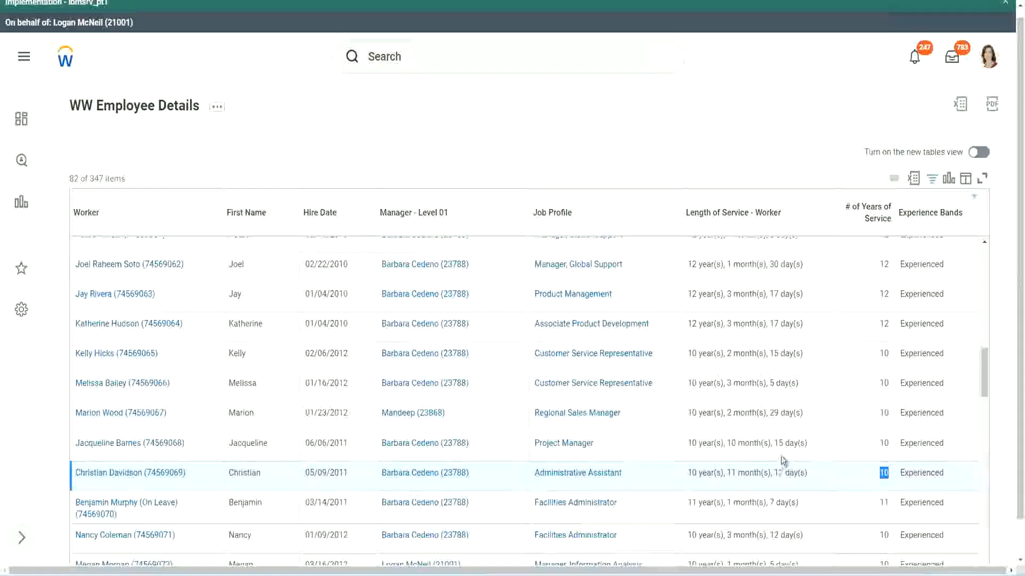
{"action": "left_click", "coordinate": [846, 476]}
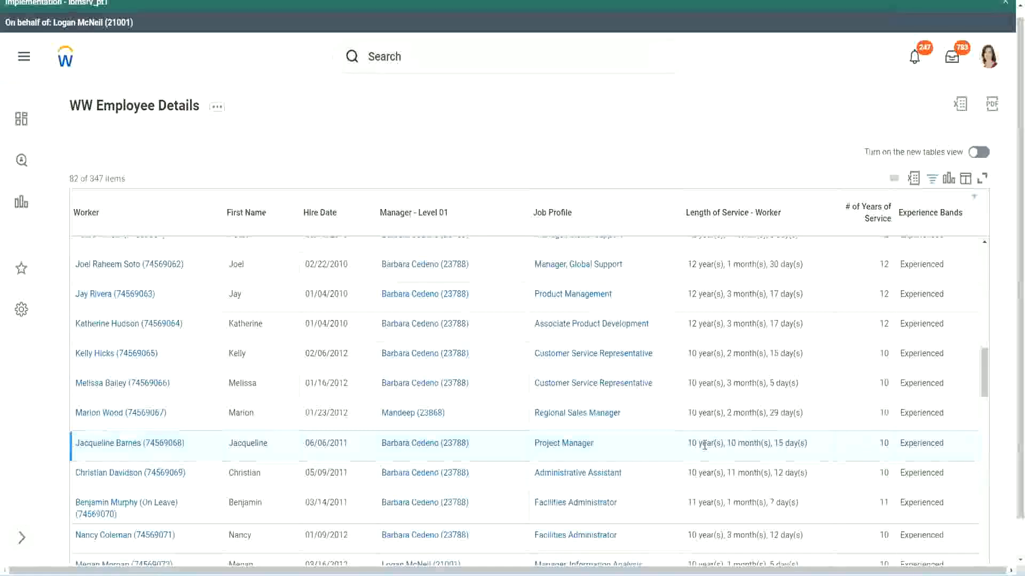
{"action": "double_click", "coordinate": [732, 444]}
{"action": "left_click", "coordinate": [766, 443]}
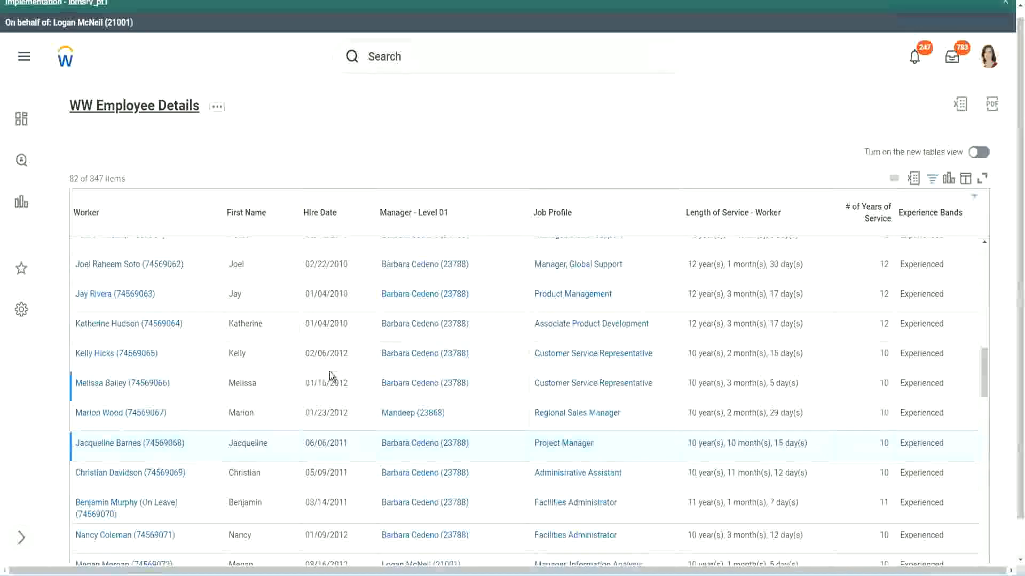
- Open the report's CF-WW-Eval Exp-Derive Experience Bands from Years of Service calculated field in a new tab and dismiss the implementation banner
{"action": "scroll", "coordinate": [332, 373], "scroll_direction": "down", "scroll_amount": 5}
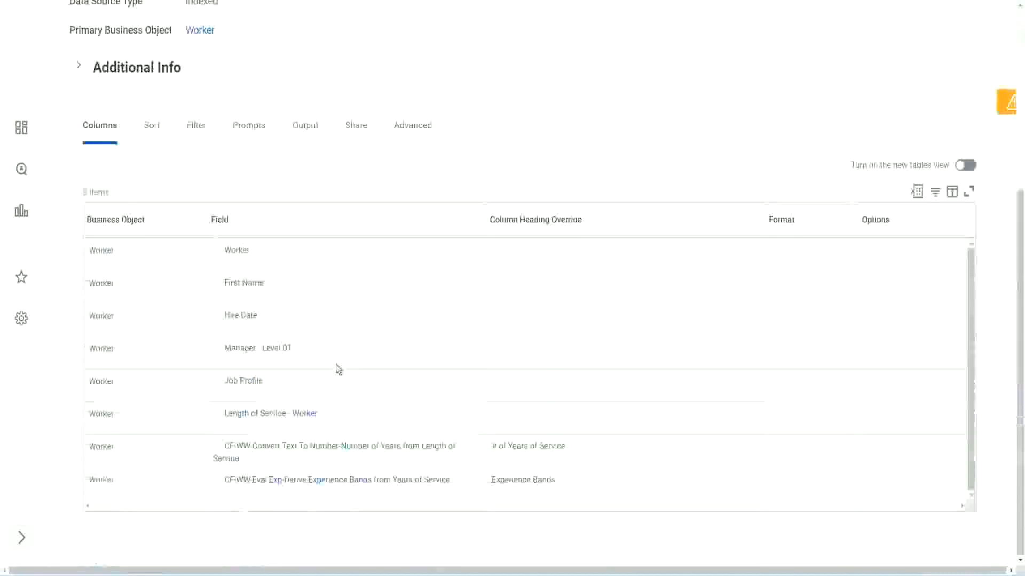
{"action": "right_click", "coordinate": [278, 483]}
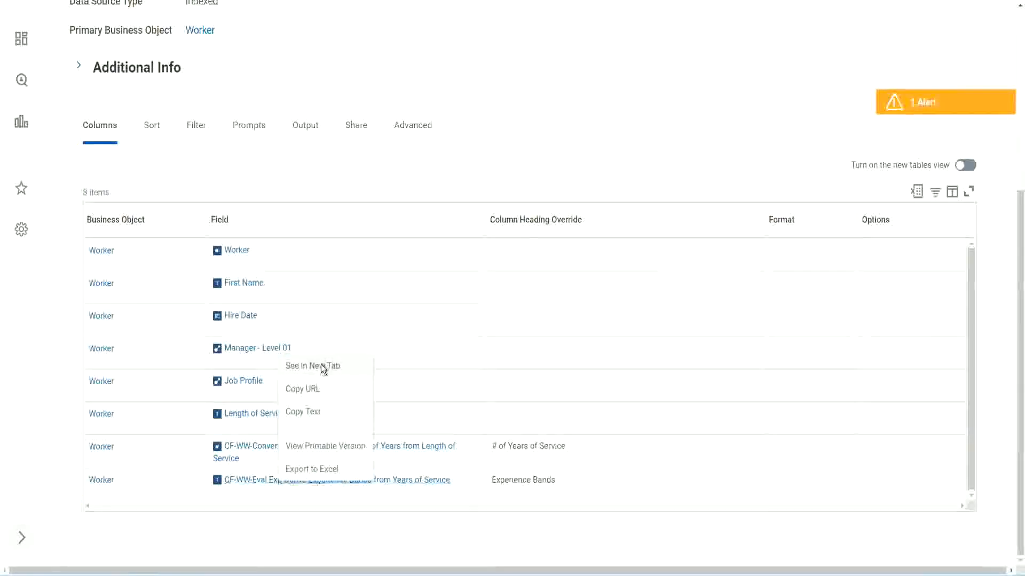
{"action": "left_click", "coordinate": [321, 364]}
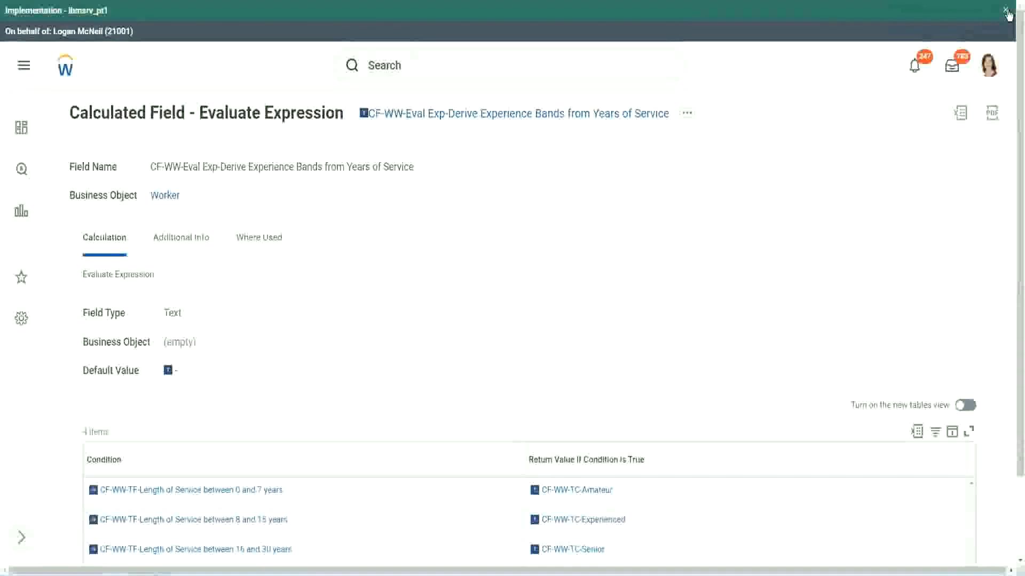
{"action": "left_click", "coordinate": [1007, 12]}
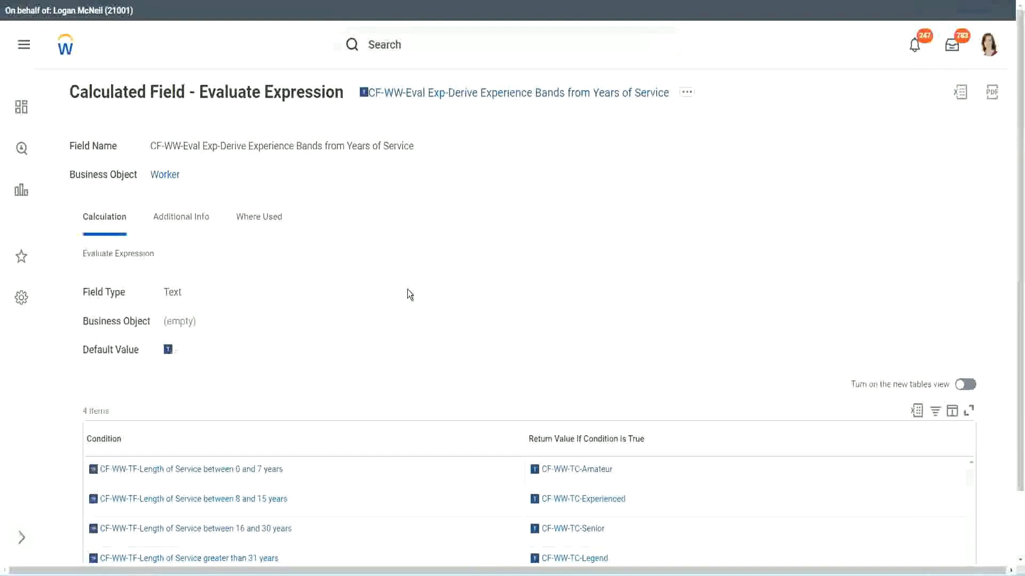
- Review the calculated field's conditions and return values, and copy the field's full name
{"action": "scroll", "coordinate": [407, 301], "scroll_direction": "down", "scroll_amount": 2}
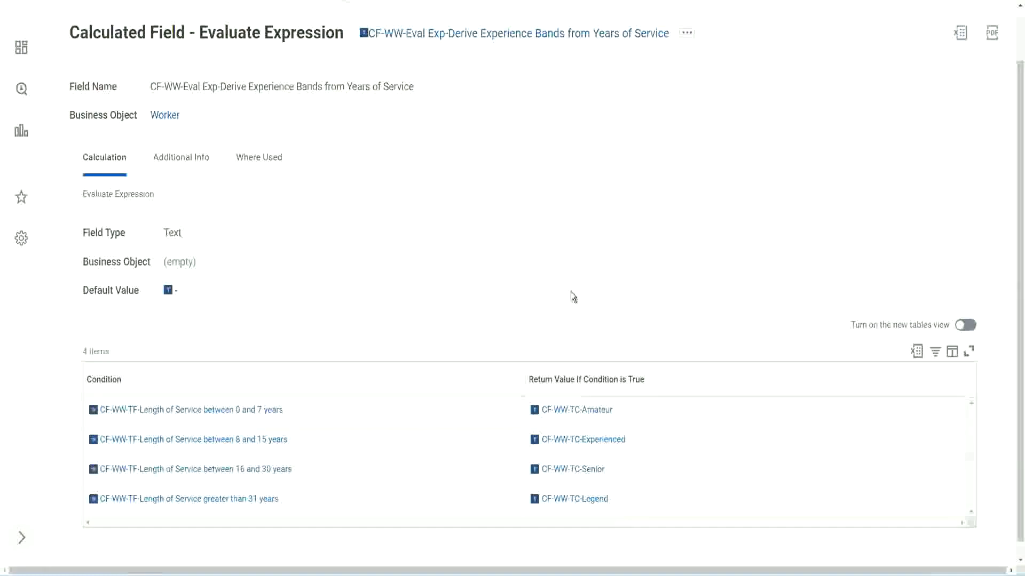
{"action": "left_click", "coordinate": [464, 377]}
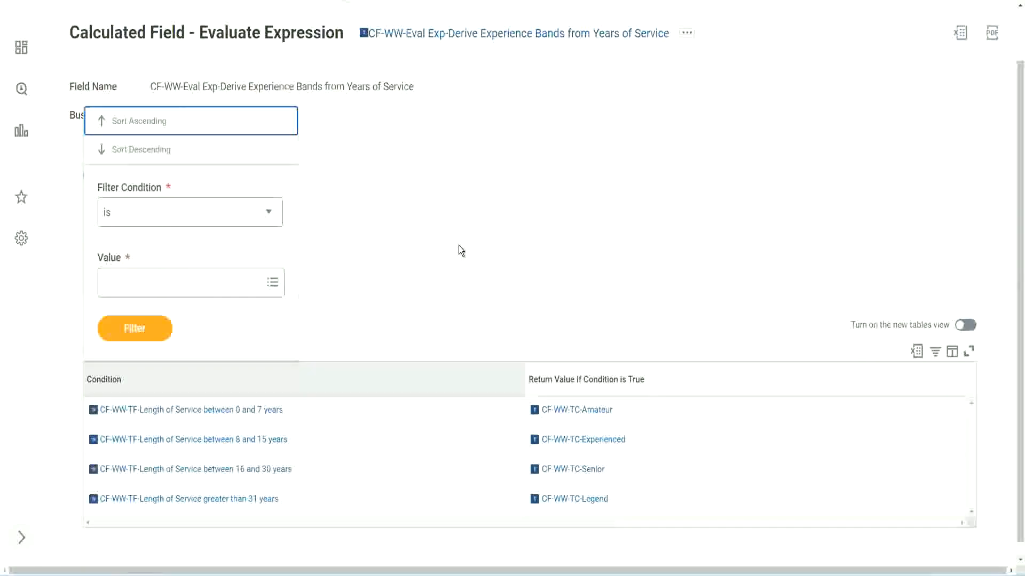
{"action": "left_click", "coordinate": [457, 246]}
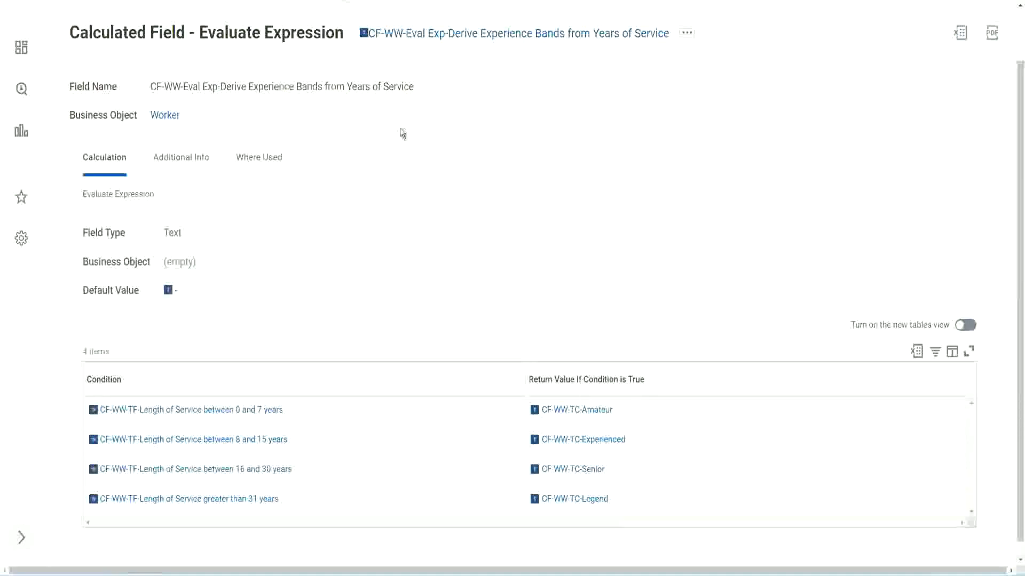
{"action": "right_click", "coordinate": [451, 39]}
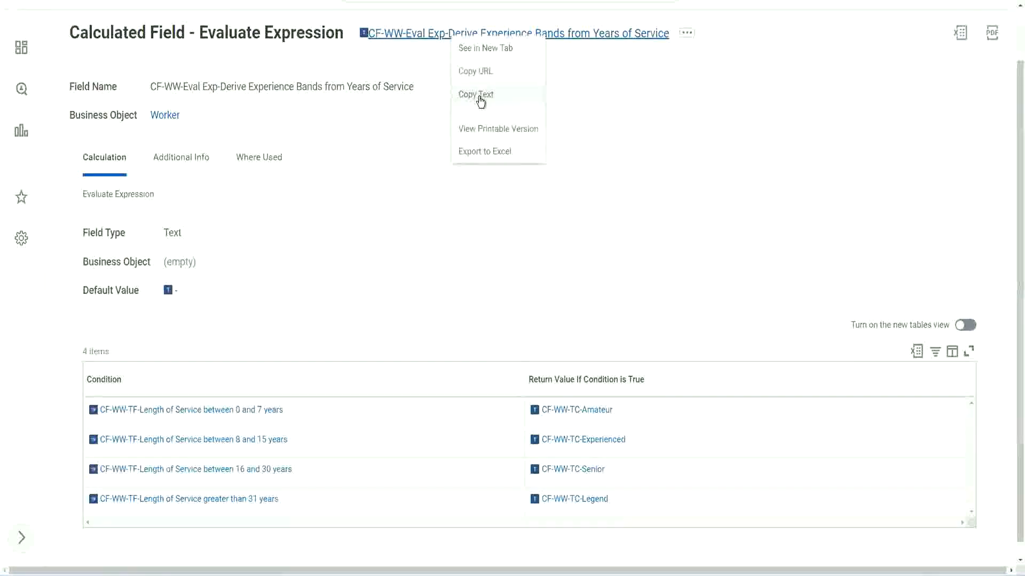
{"action": "left_click", "coordinate": [480, 95]}
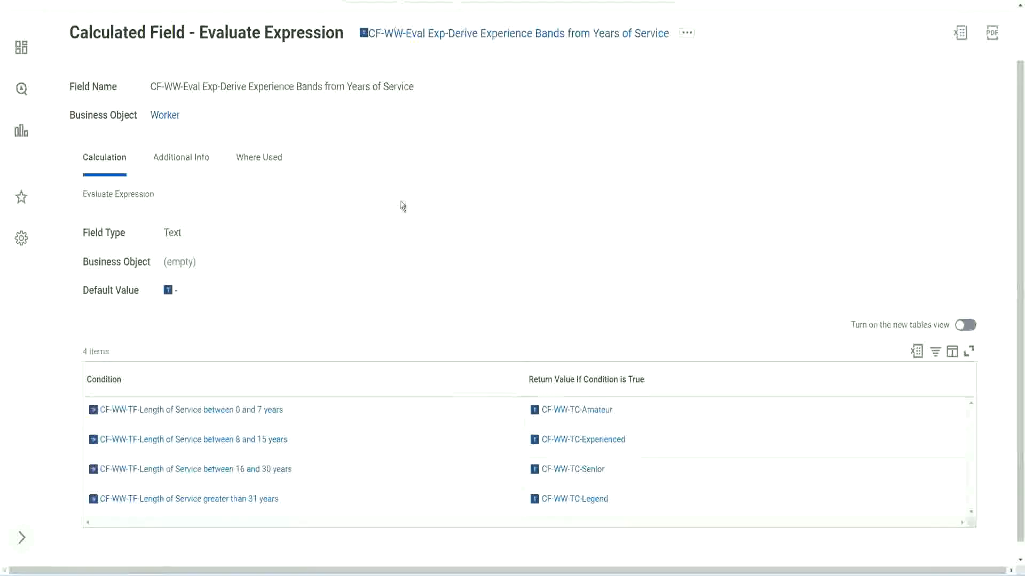
- Return to the custom report, search for "create cal field" and open the Create Calculated Field task
{"action": "scroll", "coordinate": [399, 209], "scroll_direction": "up", "scroll_amount": 2}
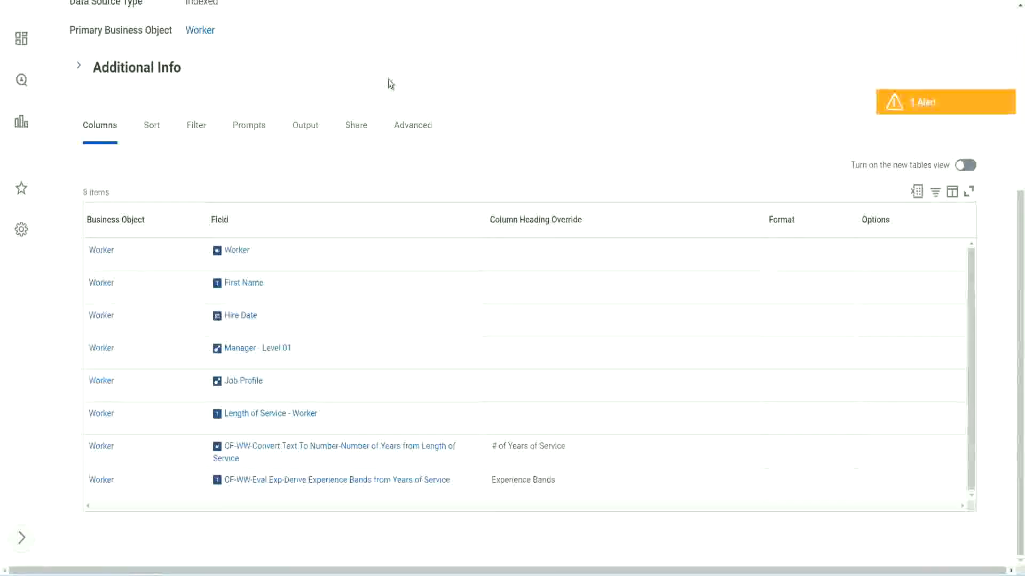
{"action": "scroll", "coordinate": [406, 80], "scroll_direction": "up", "scroll_amount": 10}
{"action": "left_click", "coordinate": [415, 66]}
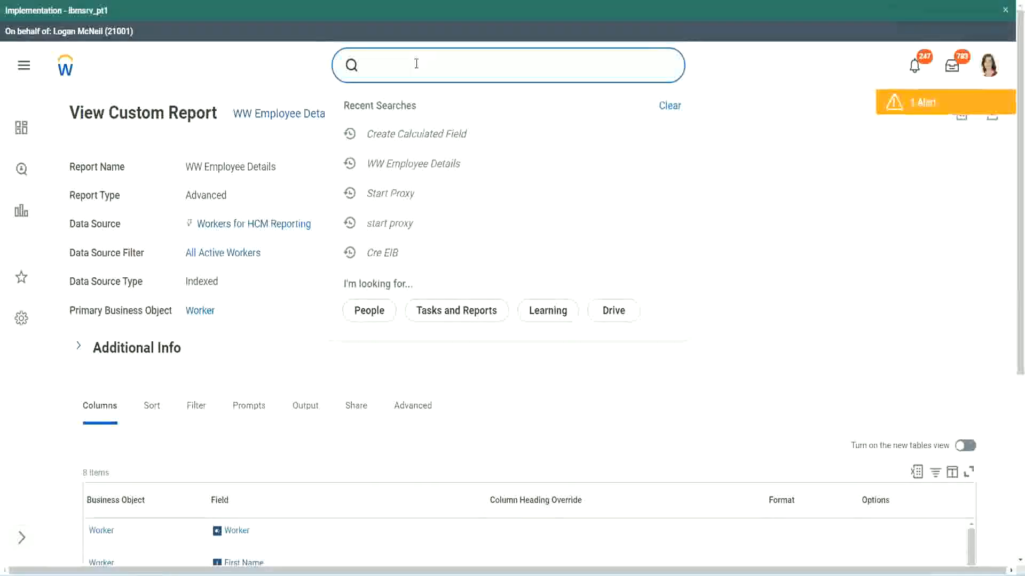
{"action": "type", "text": "create cal field"}
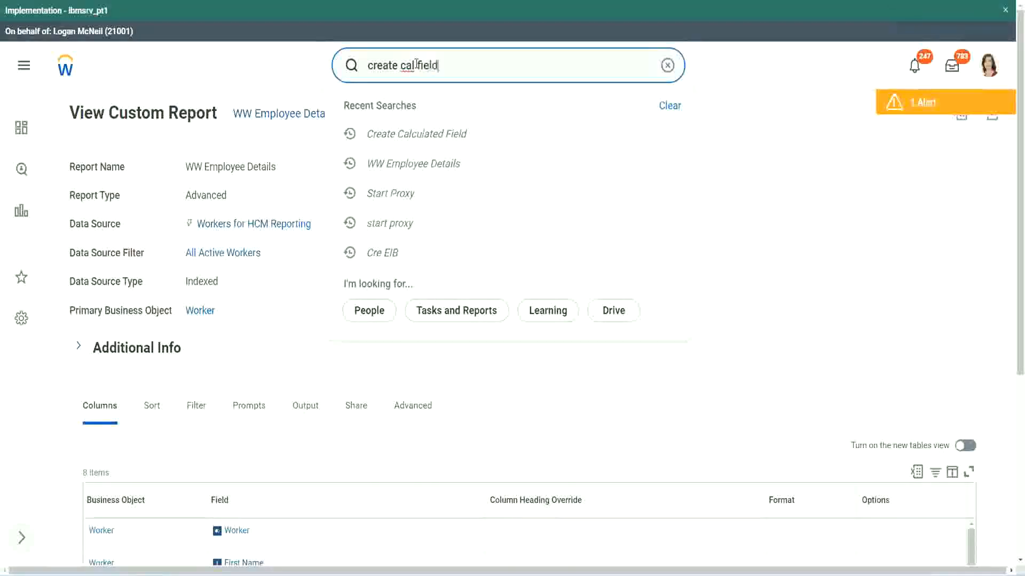
{"action": "left_click", "coordinate": [428, 109]}
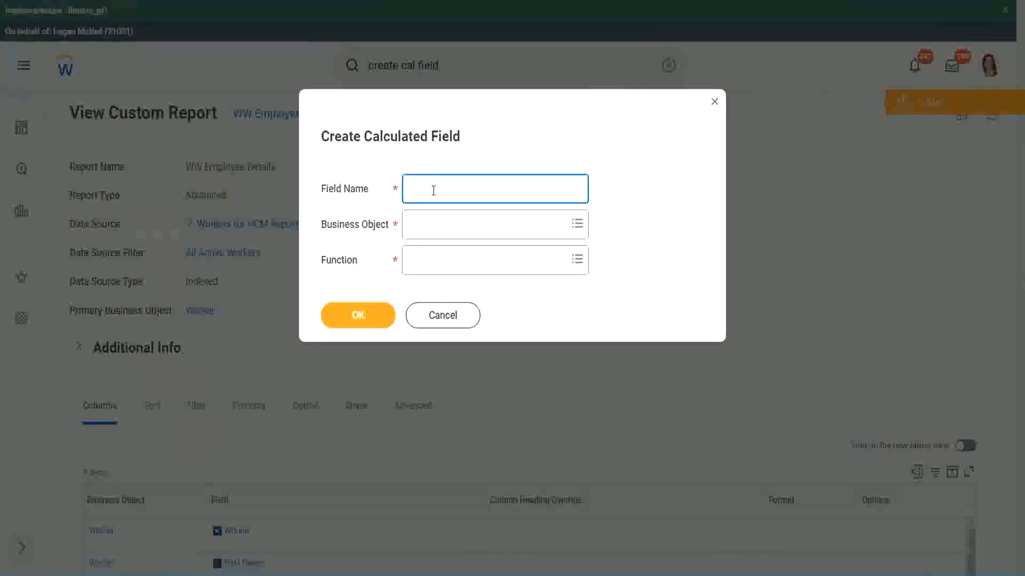
- Paste the copied name as the new field's name and insert "Bands" after "CF-WW-Eval Exp"
{"action": "key", "text": "ctrl+v"}
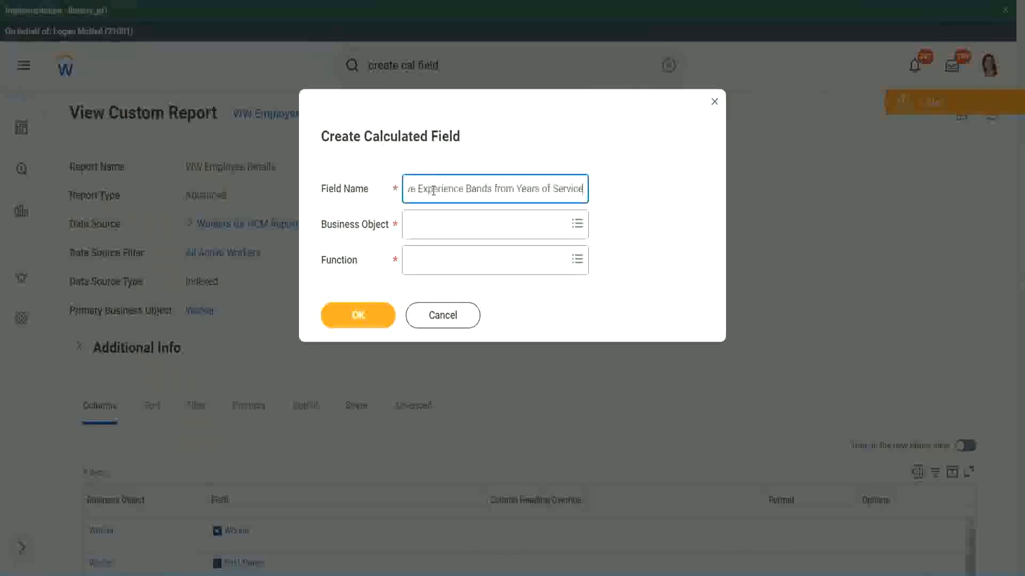
{"action": "left_click_drag", "start_coordinate": [455, 189], "coordinate": [377, 179]}
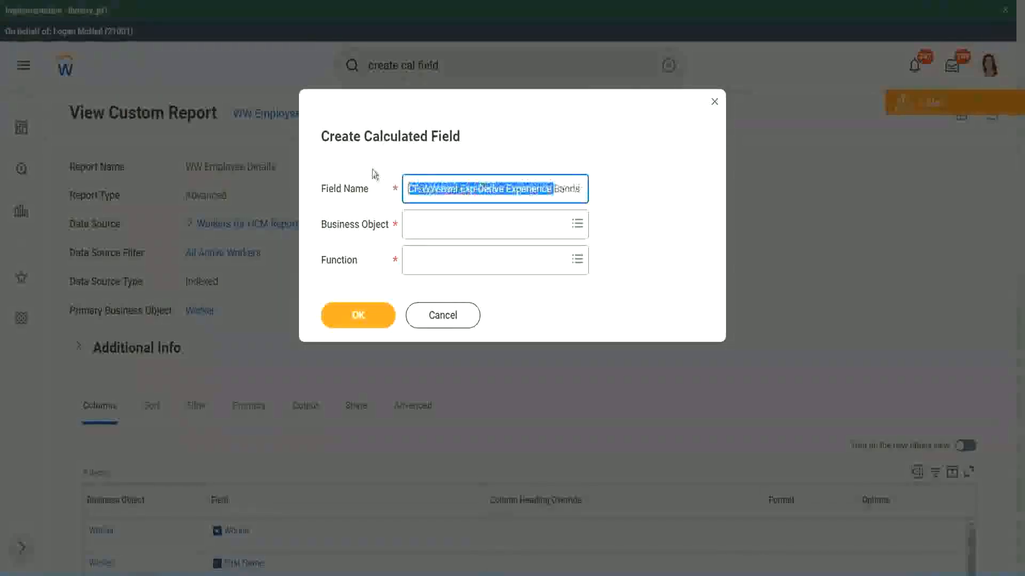
{"action": "left_click", "coordinate": [463, 190]}
{"action": "double_click", "coordinate": [467, 190]}
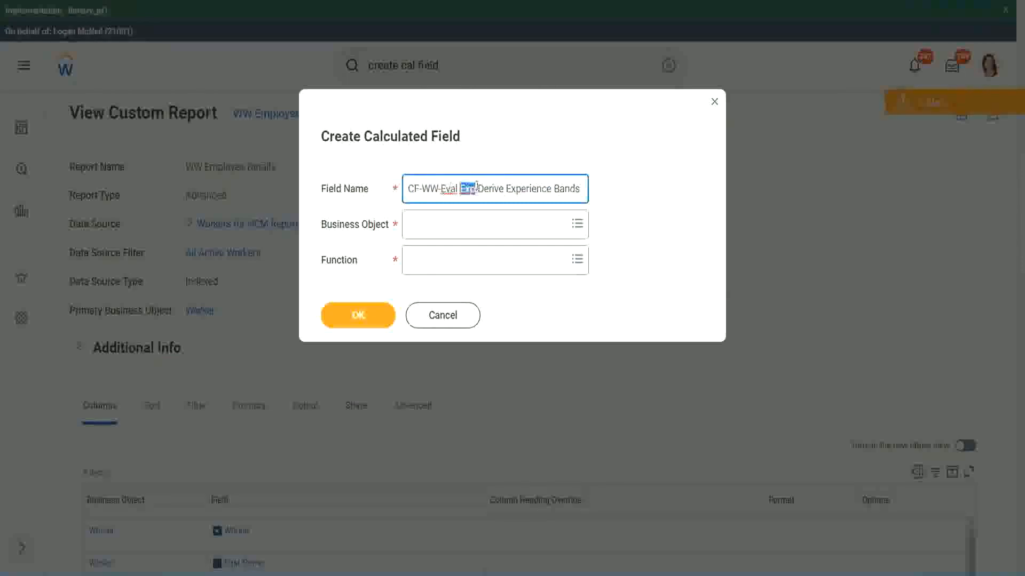
{"action": "left_click", "coordinate": [475, 188]}
{"action": "type", "text": "bands"}
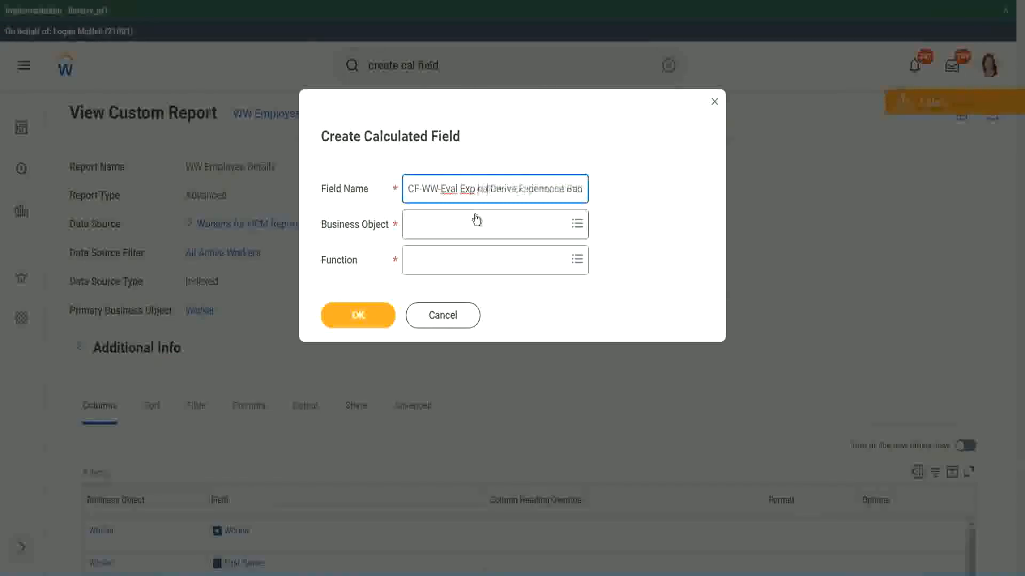
{"action": "key", "text": "Left"}
{"action": "key", "text": "Left"}
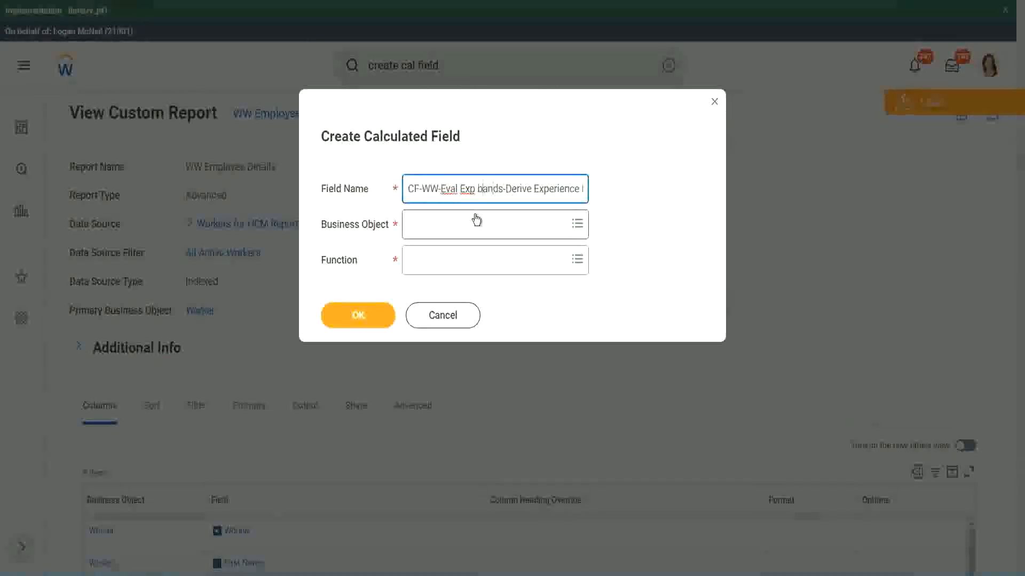
{"action": "key", "text": "shift+Left"}
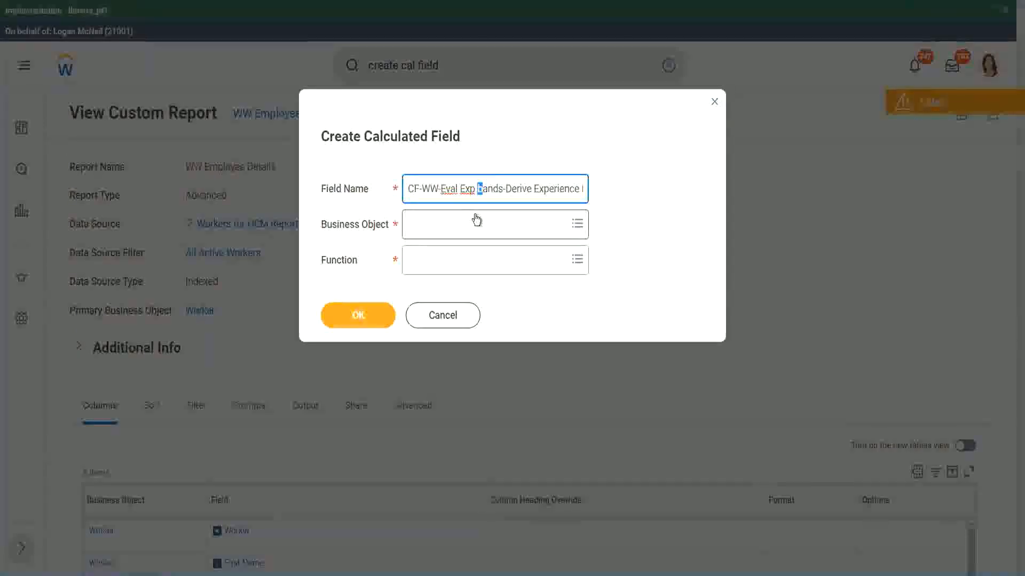
{"action": "type", "text": "B"}
{"action": "key", "text": "Right"}
{"action": "key", "text": "Right"}
{"action": "key", "text": "Right"}
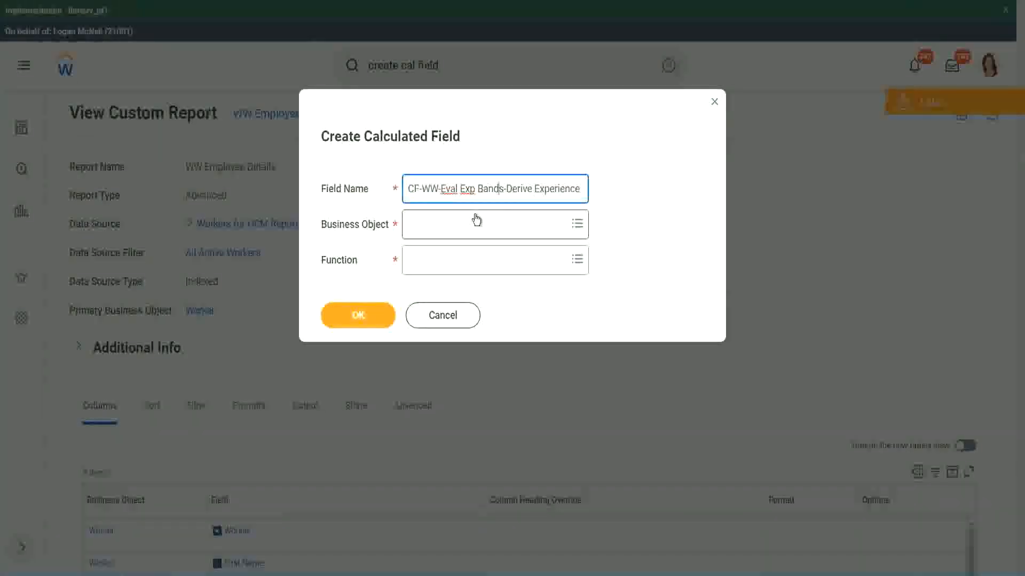
- Replace the word "Derive" with "Determine" in the new calculated field's name
{"action": "key", "text": "Right"}
{"action": "key", "text": "Right"}
{"action": "key", "text": "Right"}
{"action": "key", "text": "Right"}
{"action": "key", "text": "Right"}
{"action": "key", "text": "Right"}
{"action": "key", "text": "Right"}
{"action": "key", "text": "Right"}
{"action": "key", "text": "Right"}
{"action": "key", "text": "Right"}
{"action": "key", "text": "Right"}
{"action": "key", "text": "Right"}
{"action": "key", "text": "Right"}
{"action": "key", "text": "Right"}
{"action": "key", "text": "Right"}
{"action": "key", "text": "Right"}
{"action": "key", "text": "Right"}
{"action": "key", "text": "Right"}
{"action": "key", "text": "Right"}
{"action": "key", "text": "Right"}
{"action": "key", "text": "Right"}
{"action": "key", "text": "Right"}
{"action": "key", "text": "Right"}
{"action": "key", "text": "Right"}
{"action": "key", "text": "Right"}
{"action": "key", "text": "Right"}
{"action": "key", "text": "Right"}
{"action": "key", "text": "Right"}
{"action": "key", "text": "Right"}
{"action": "key", "text": "Right"}
{"action": "key", "text": "Right"}
{"action": "key", "text": "Right"}
{"action": "key", "text": "Right"}
{"action": "key", "text": "Right"}
{"action": "key", "text": "Right"}
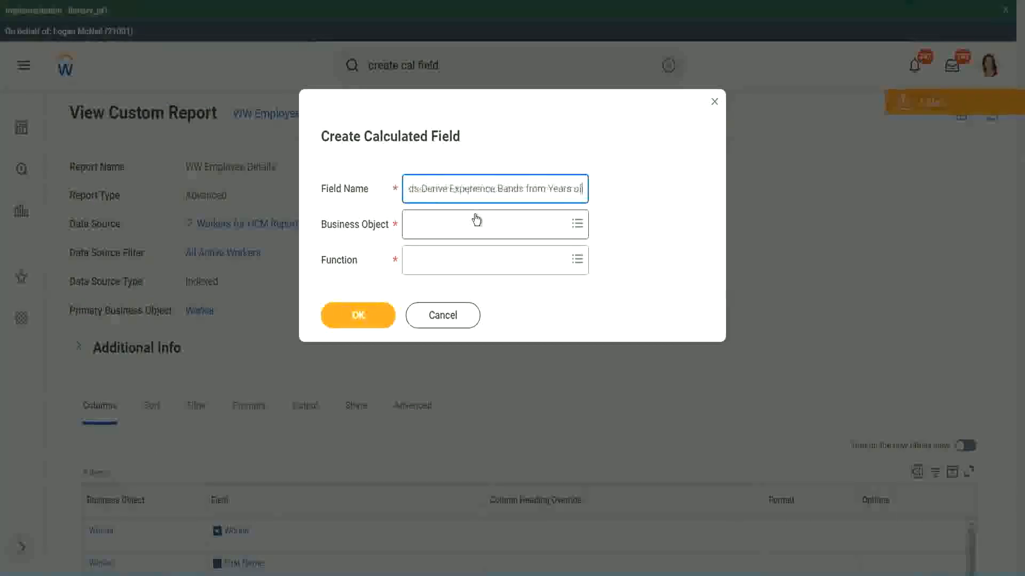
{"action": "key", "text": "Left"}
{"action": "key", "text": "Left"}
{"action": "key", "text": "Left"}
{"action": "key", "text": "Left"}
{"action": "key", "text": "Left"}
{"action": "key", "text": "Left"}
{"action": "key", "text": "Left"}
{"action": "key", "text": "Left"}
{"action": "key", "text": "Left"}
{"action": "key", "text": "Left"}
{"action": "key", "text": "Left"}
{"action": "key", "text": "Left"}
{"action": "key", "text": "Left"}
{"action": "key", "text": "Left"}
{"action": "key", "text": "Left"}
{"action": "key", "text": "Left"}
{"action": "key", "text": "Left"}
{"action": "key", "text": "Left"}
{"action": "key", "text": "Left"}
{"action": "key", "text": "Left"}
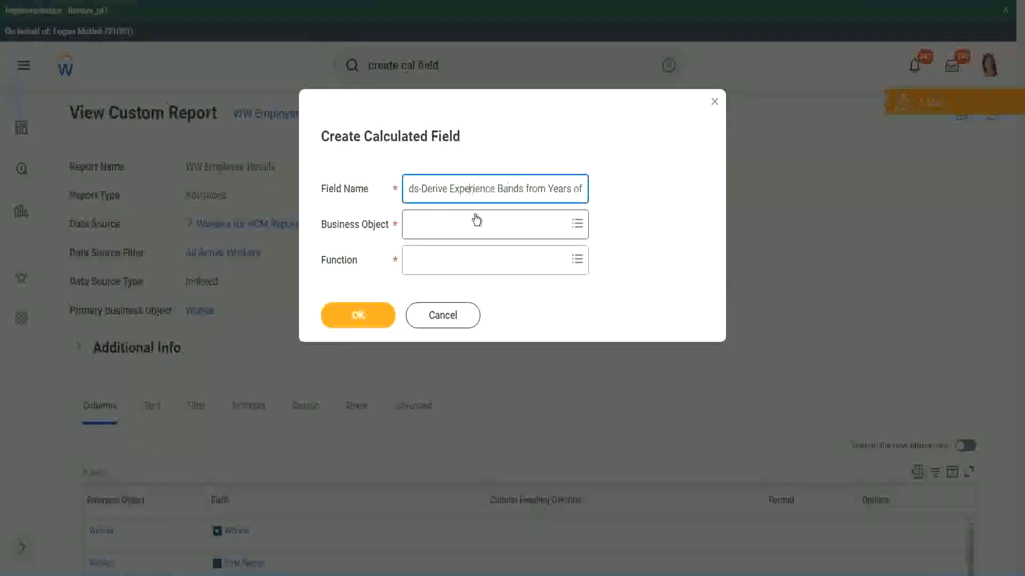
{"action": "key", "text": "Left"}
{"action": "key", "text": "Left"}
{"action": "key", "text": "Left"}
{"action": "key", "text": "shift+Left"}
{"action": "key", "text": "shift+Left"}
{"action": "key", "text": "shift+Left"}
{"action": "key", "text": "shift+Left"}
{"action": "key", "text": "shift+Left"}
{"action": "key", "text": "shift+Left"}
{"action": "type", "text": "Determine"}
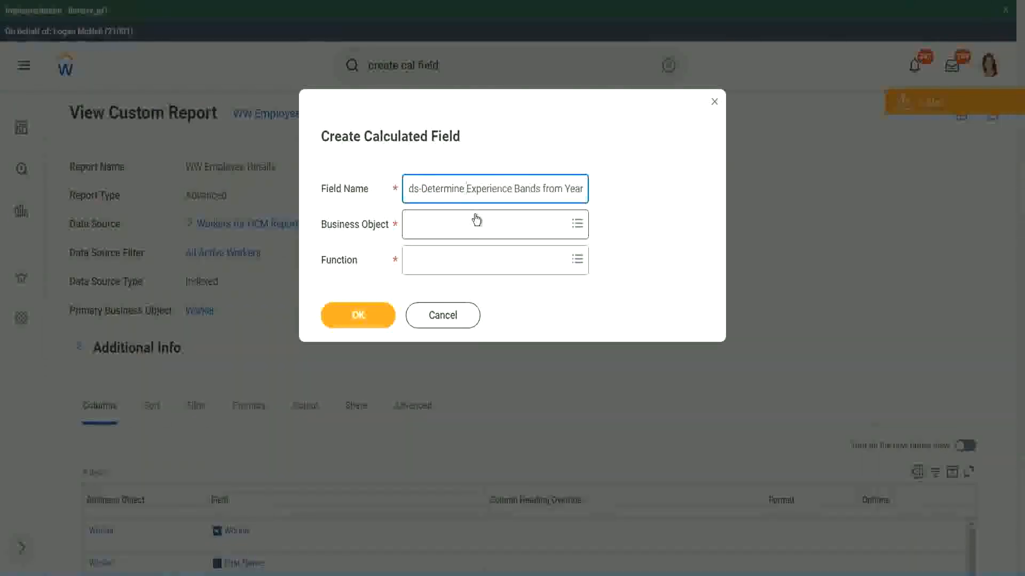
- Check the field name through to its end and set the new calculated field's business object to Worker
{"action": "key", "text": "ctrl+Right"}
{"action": "key", "text": "ctrl+Right"}
{"action": "key", "text": "ctrl+Right"}
{"action": "key", "text": "ctrl+Right"}
{"action": "key", "text": "ctrl+Right"}
{"action": "key", "text": "ctrl+Right"}
{"action": "key", "text": "ctrl+Right"}
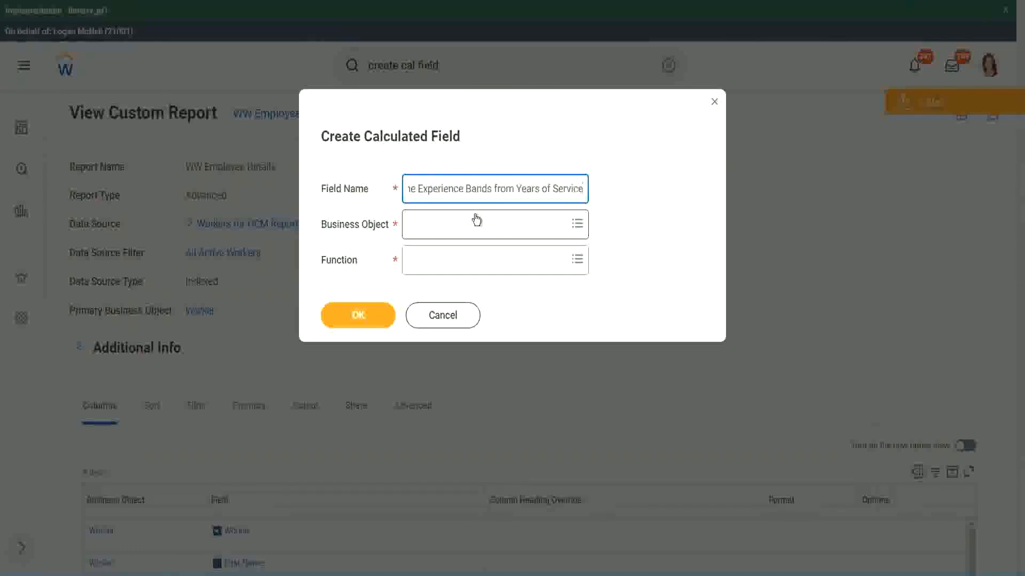
{"action": "left_click", "coordinate": [456, 226]}
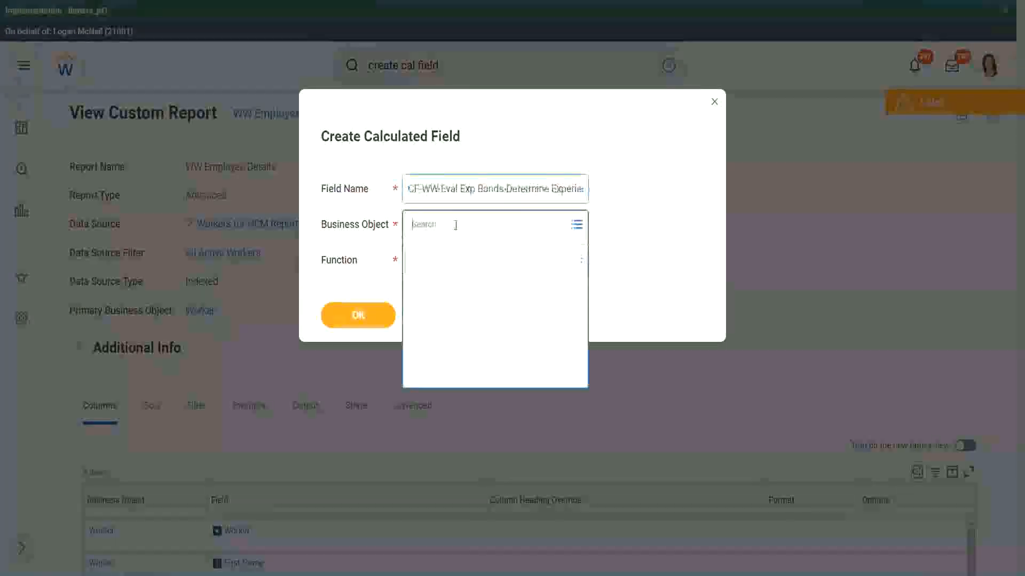
{"action": "type", "text": "worker"}
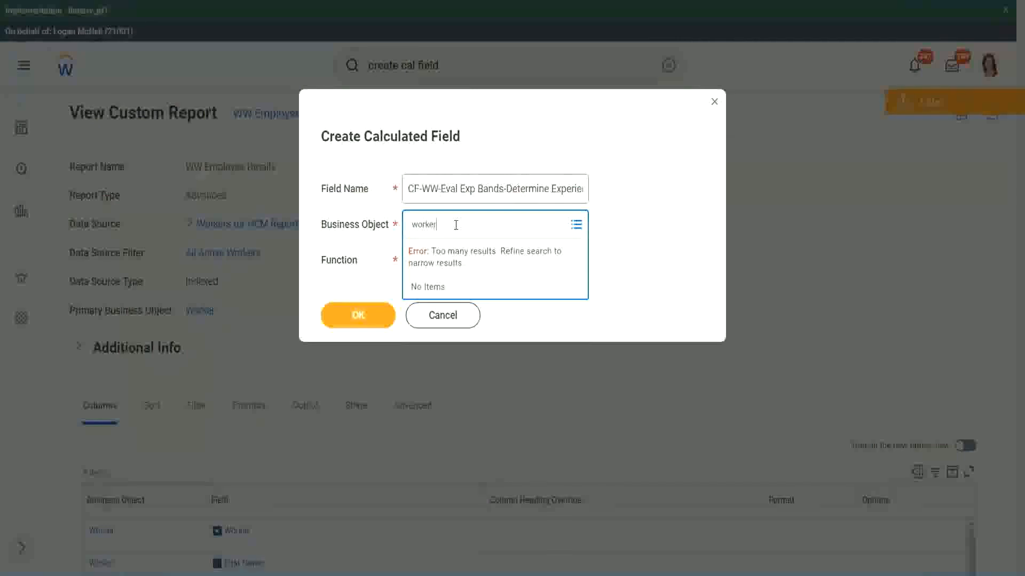
{"action": "key", "text": "Return"}
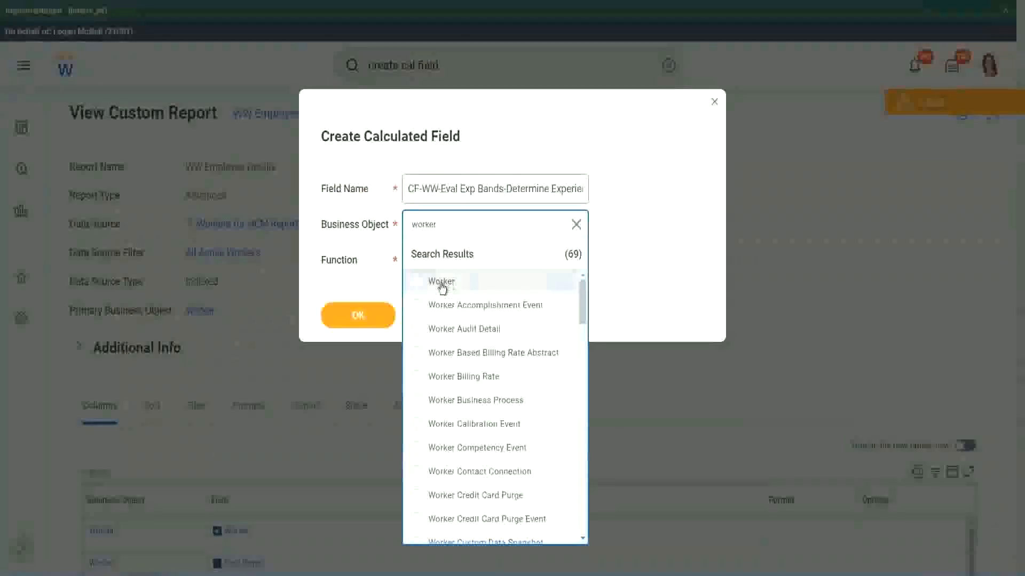
{"action": "left_click", "coordinate": [442, 287]}
- Search the functions for "eval exp" and choose Evaluate Expression Band for the calculated field
{"action": "left_click", "coordinate": [433, 258]}
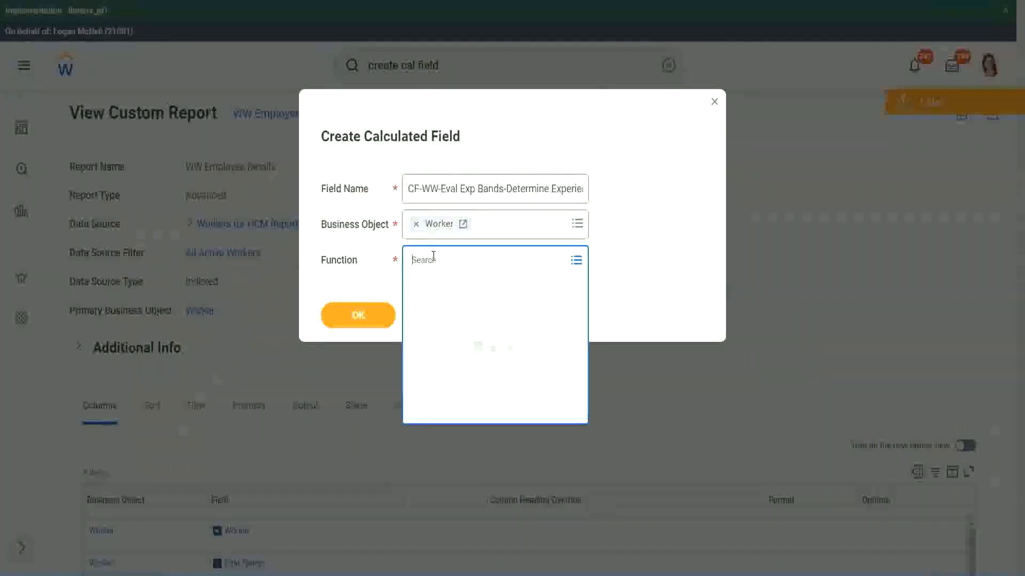
{"action": "type", "text": "eval ex"}
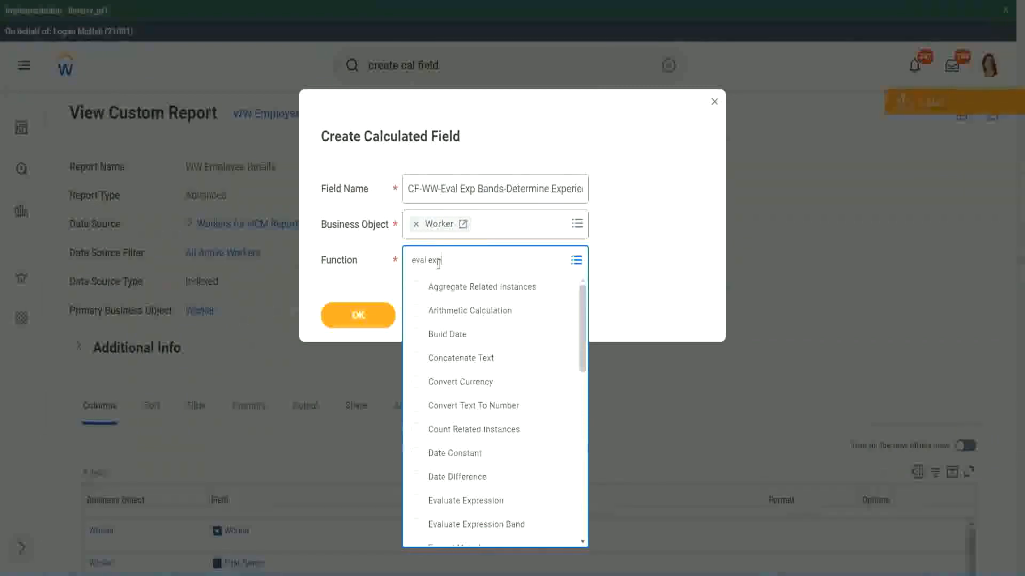
{"action": "type", "text": "p"}
{"action": "key", "text": "Return"}
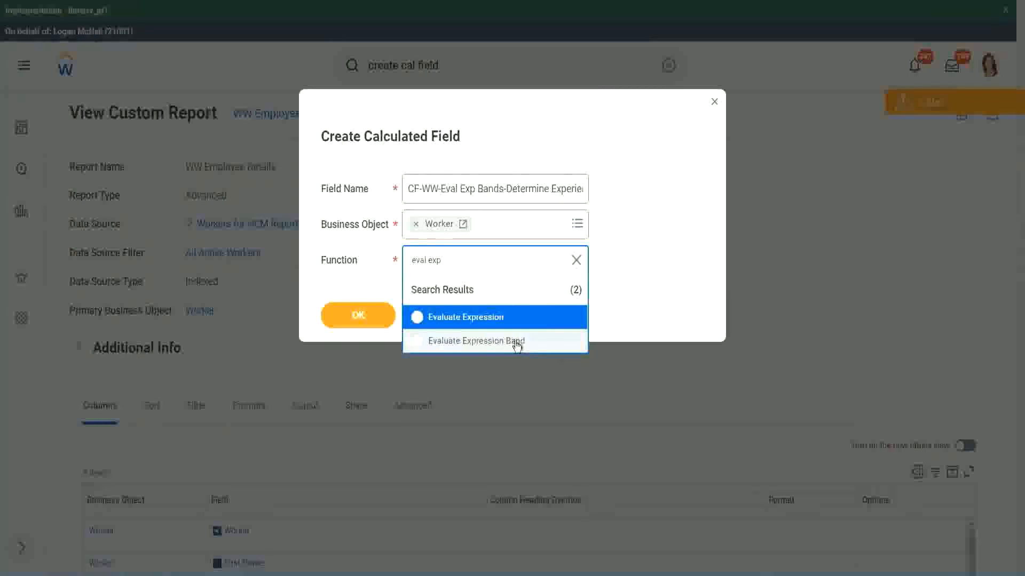
{"action": "left_click", "coordinate": [516, 344]}
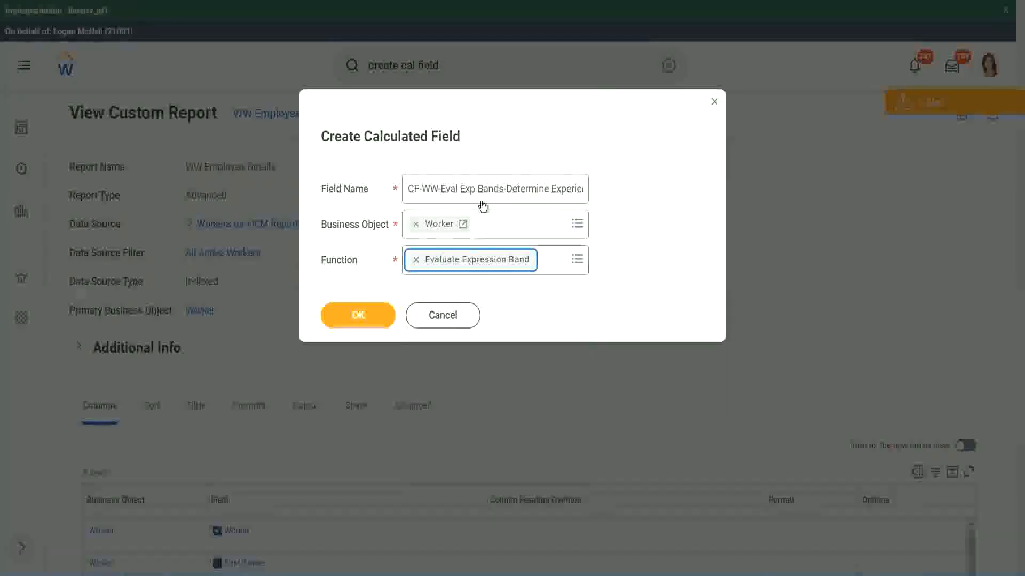
- Change "Bands" to "Band" after "Eval Exp" in the field name and continue to the calculation setup
{"action": "left_click", "coordinate": [502, 188]}
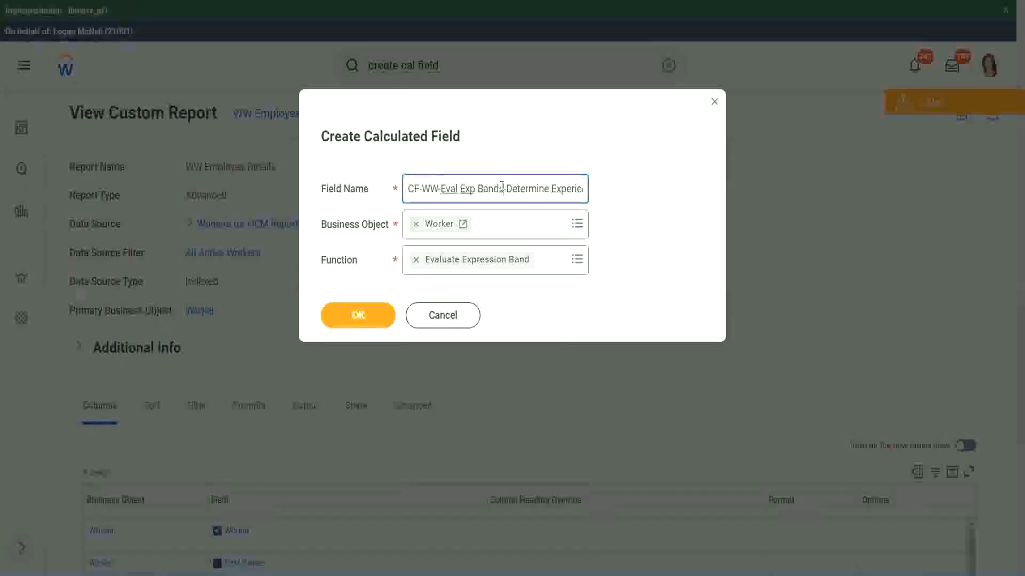
{"action": "key", "text": "BackSpace"}
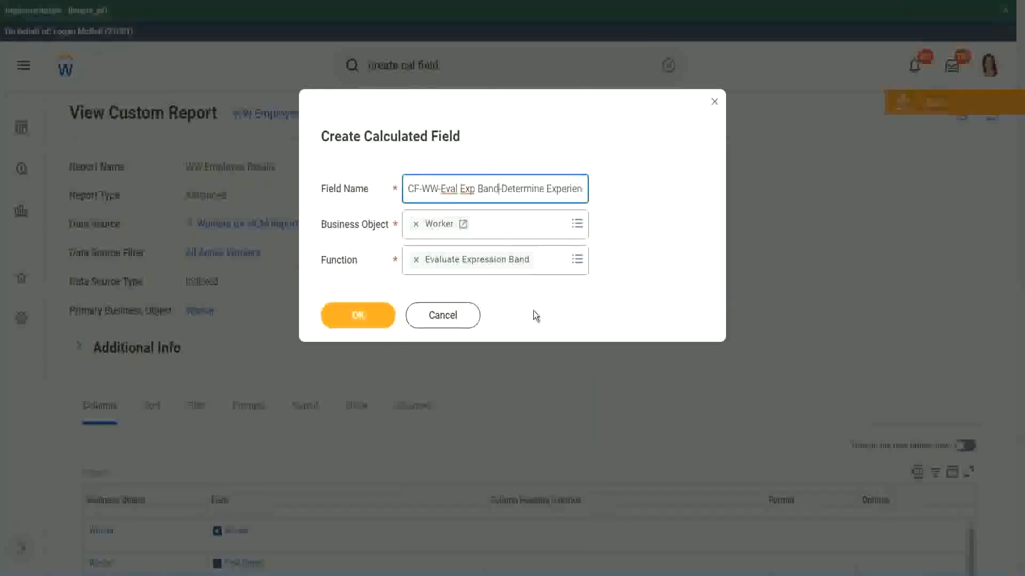
{"action": "left_click", "coordinate": [359, 316]}
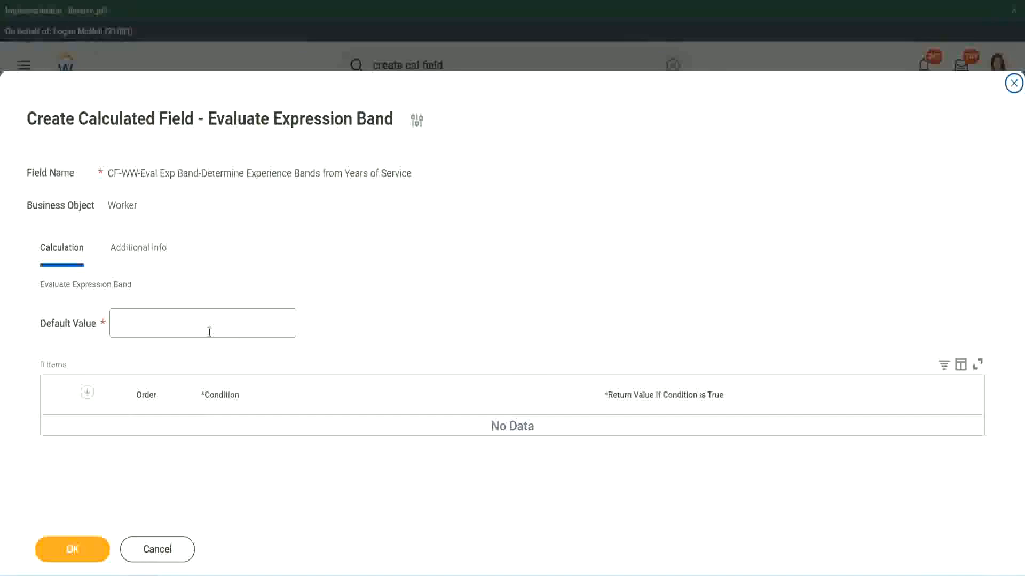
- Set the default value to "-" and add the first condition row
{"action": "left_click", "coordinate": [148, 329]}
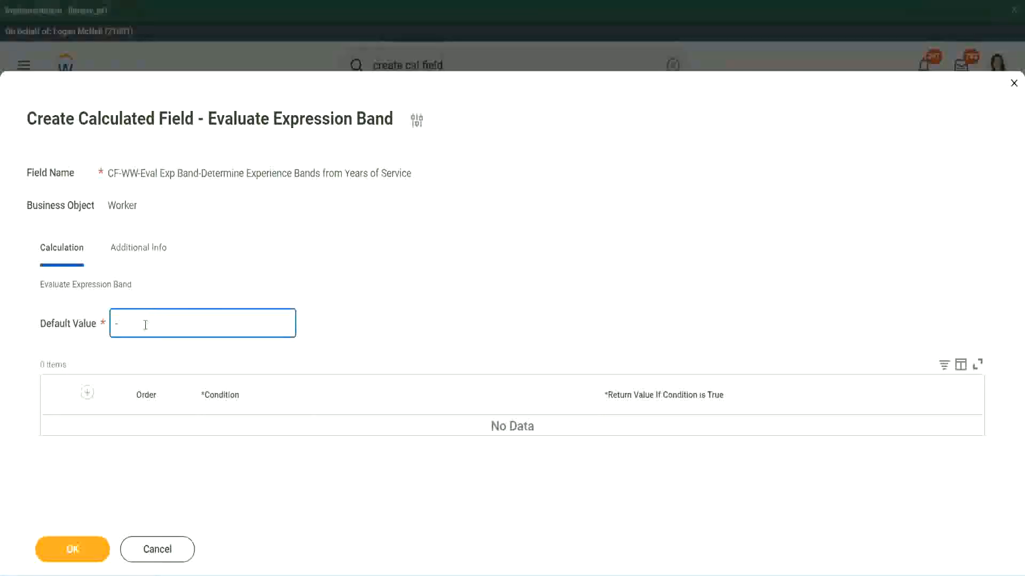
{"action": "left_click", "coordinate": [87, 393]}
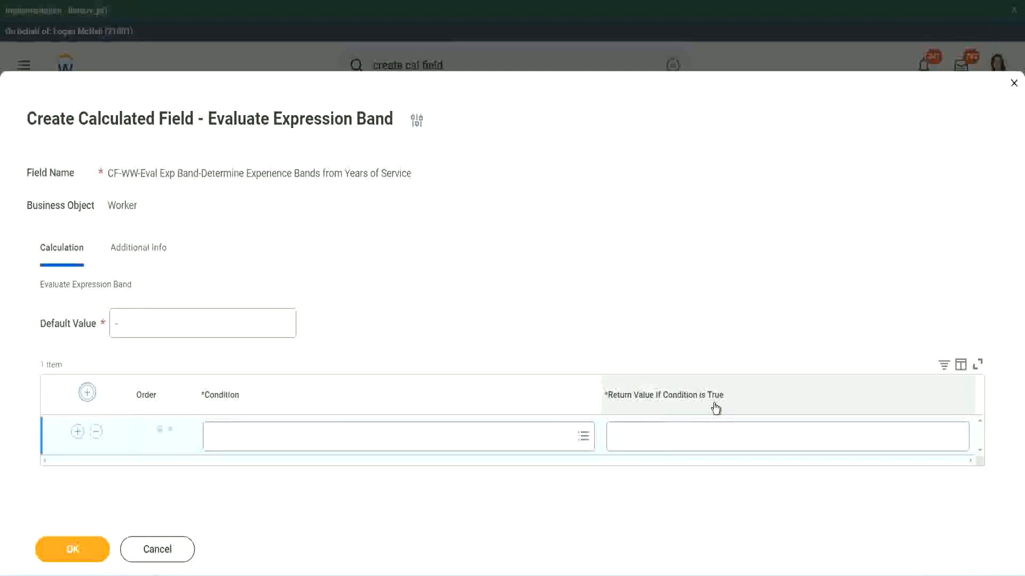
{"action": "left_click", "coordinate": [667, 436]}
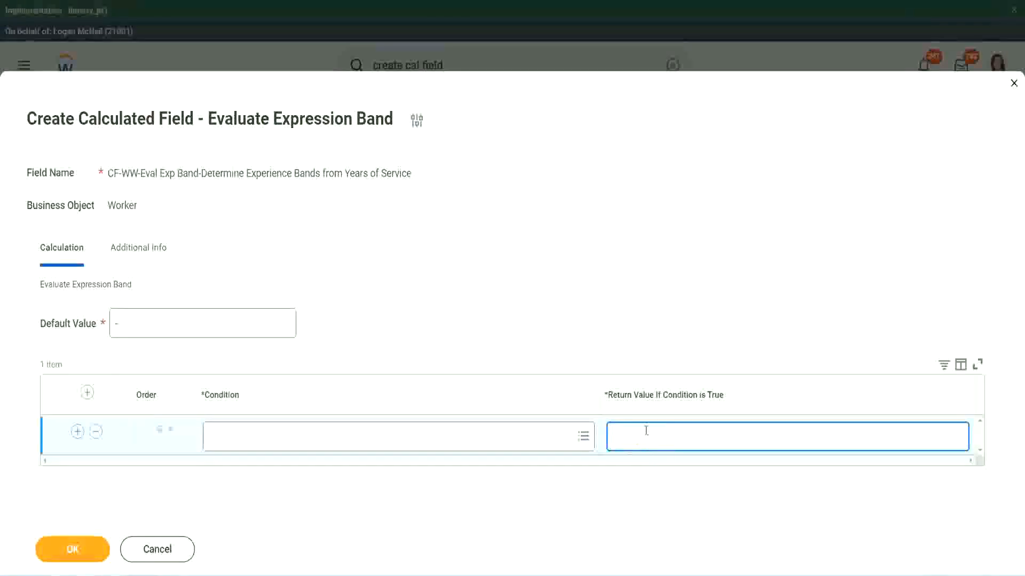
{"action": "type", "text": "adkjdjaidjaijdia"}
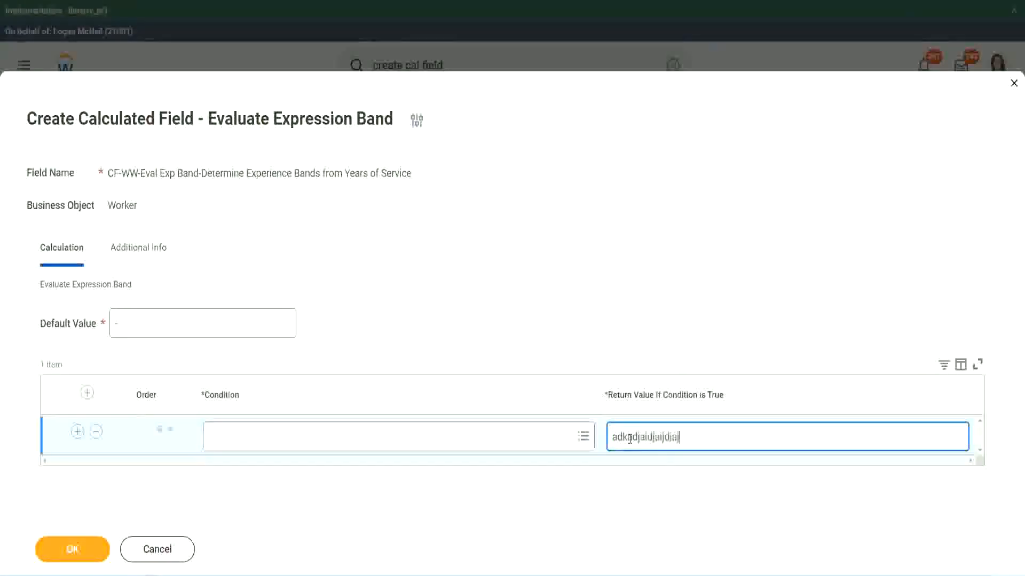
{"action": "key", "text": "BackSpace"}
{"action": "key", "text": "BackSpace"}
{"action": "key", "text": "BackSpace"}
{"action": "key", "text": "BackSpace"}
{"action": "key", "text": "BackSpace"}
{"action": "key", "text": "BackSpace"}
{"action": "key", "text": "BackSpace"}
{"action": "key", "text": "BackSpace"}
{"action": "key", "text": "BackSpace"}
{"action": "key", "text": "BackSpace"}
{"action": "key", "text": "BackSpace"}
{"action": "key", "text": "BackSpace"}
{"action": "key", "text": "BackSpace"}
{"action": "key", "text": "BackSpace"}
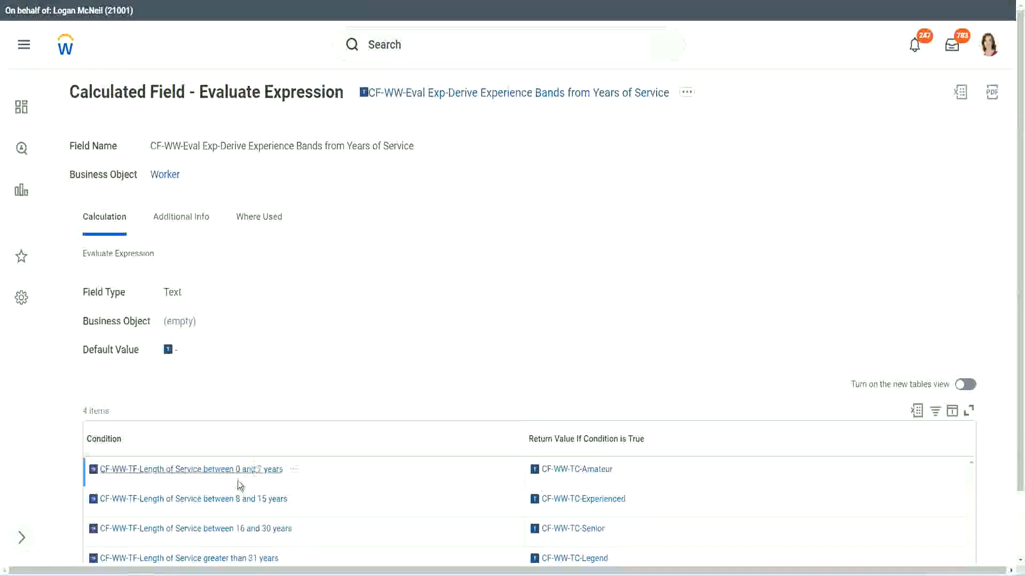
- Copy "CF-WW-TF-Length of Service between 0 and 7 years" from the existing calculated field into the first condition, with return value "Amateur"
{"action": "right_click", "coordinate": [237, 477]}
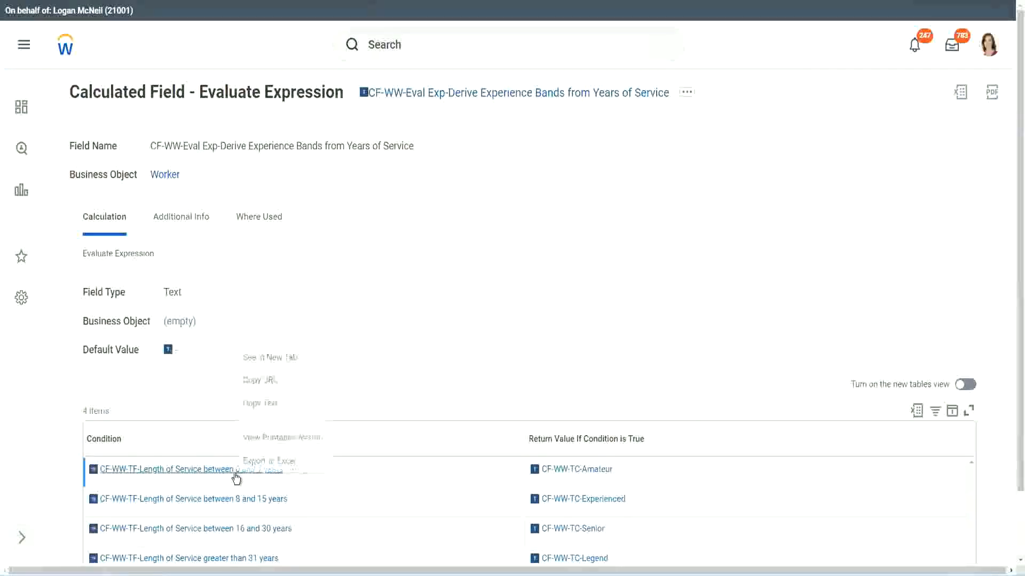
{"action": "left_click", "coordinate": [278, 404]}
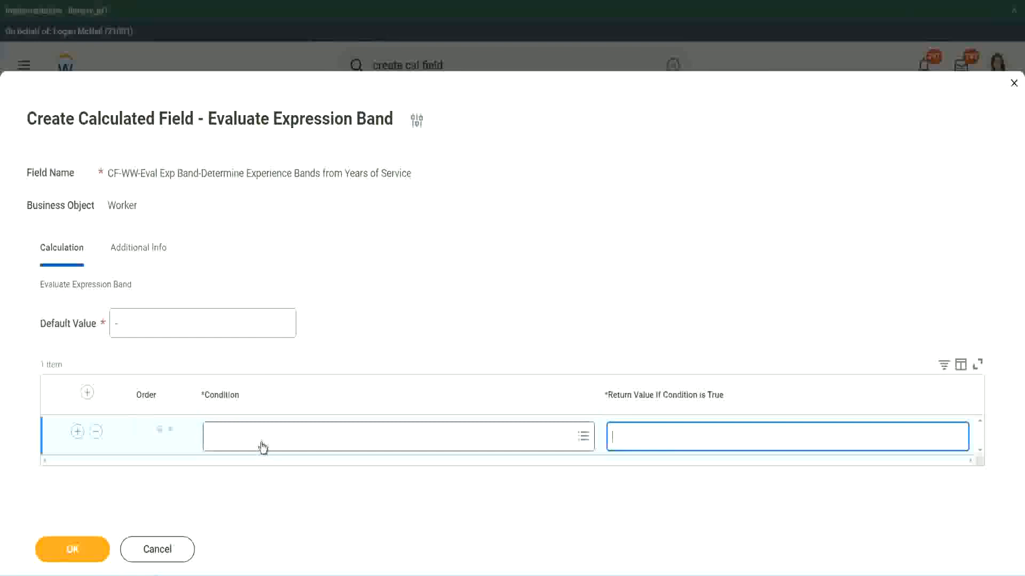
{"action": "left_click", "coordinate": [261, 445]}
{"action": "key", "text": "ctrl+v"}
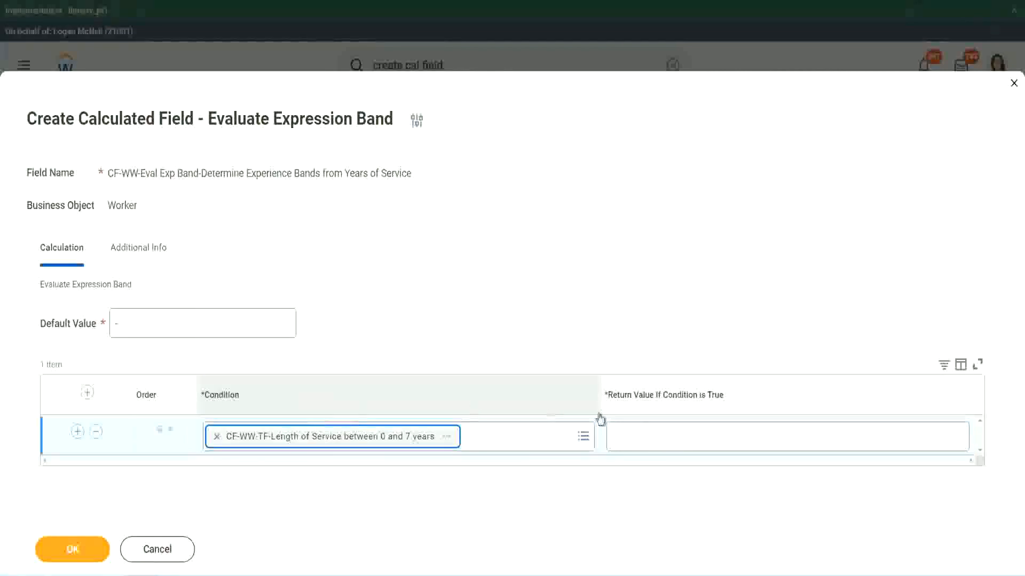
{"action": "left_click", "coordinate": [647, 427]}
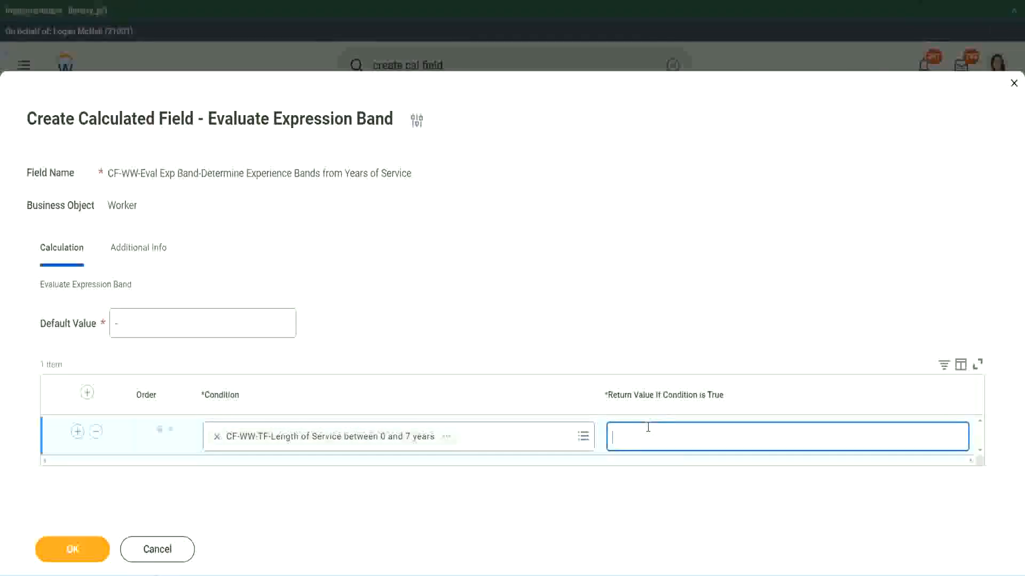
{"action": "type", "text": "Amateur"}
- Add three more condition rows below the Amateur row
{"action": "left_click", "coordinate": [78, 431]}
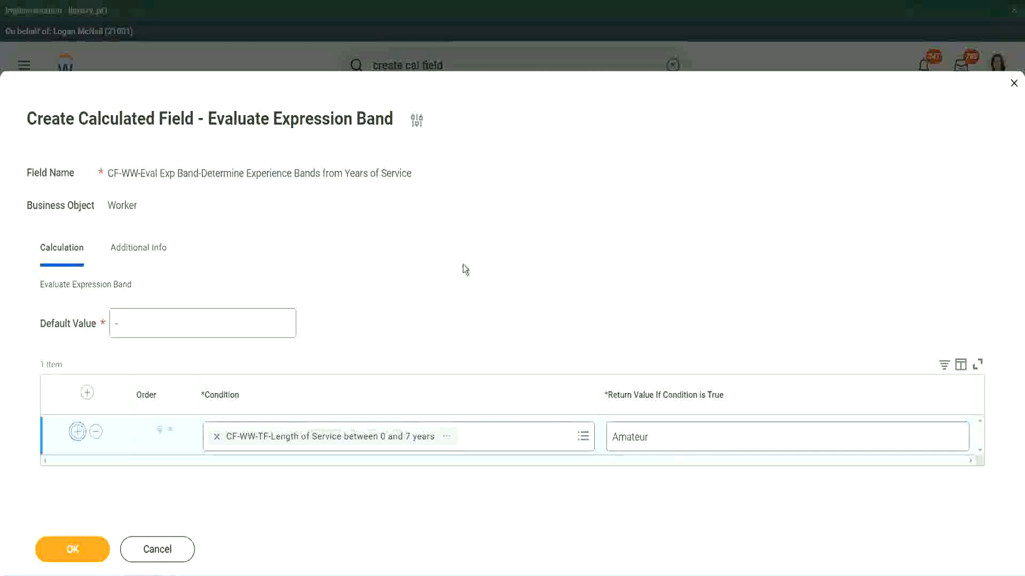
{"action": "left_click", "coordinate": [77, 470]}
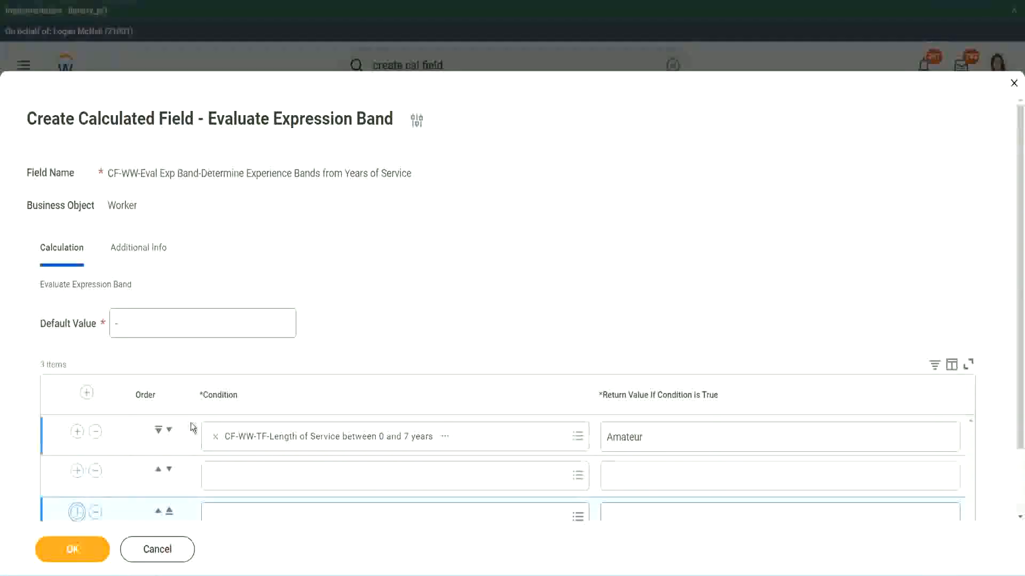
{"action": "scroll", "coordinate": [191, 427], "scroll_direction": "down", "scroll_amount": 2}
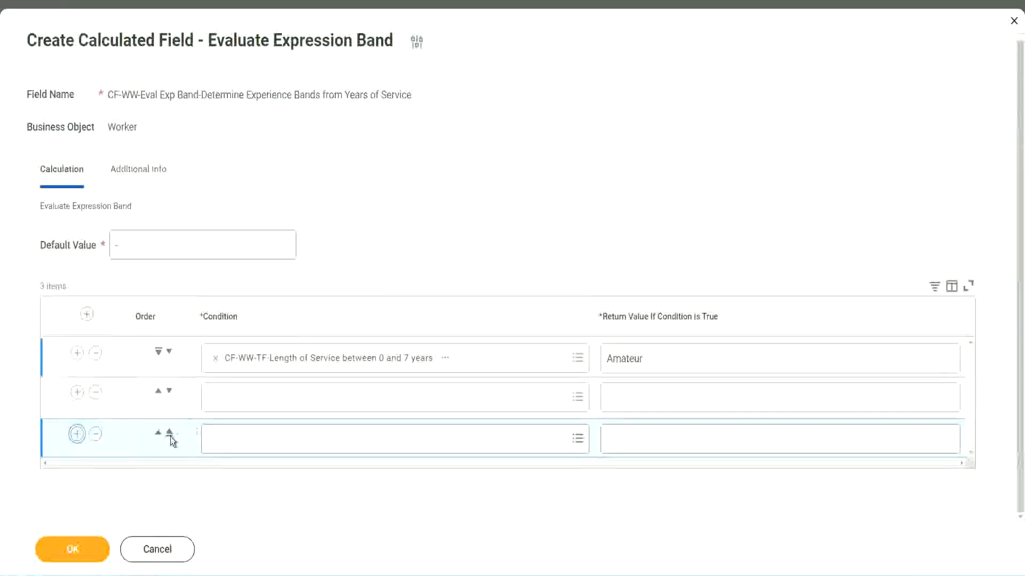
{"action": "left_click", "coordinate": [78, 433]}
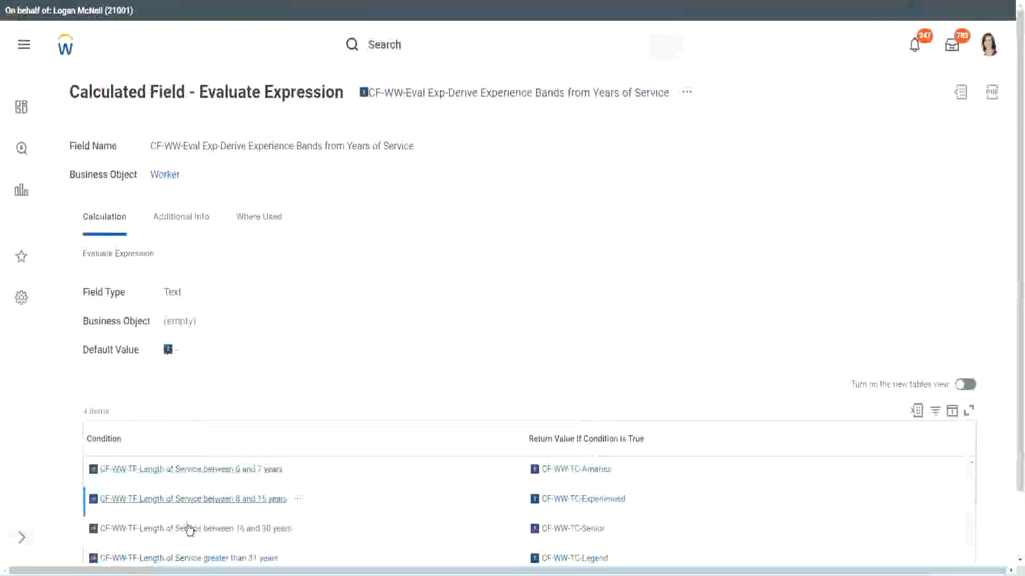
- Copy "CF-WW-TF-Length of Service between 16 and 30 years" from the existing field into the second condition and move that row down to third
{"action": "right_click", "coordinate": [187, 528]}
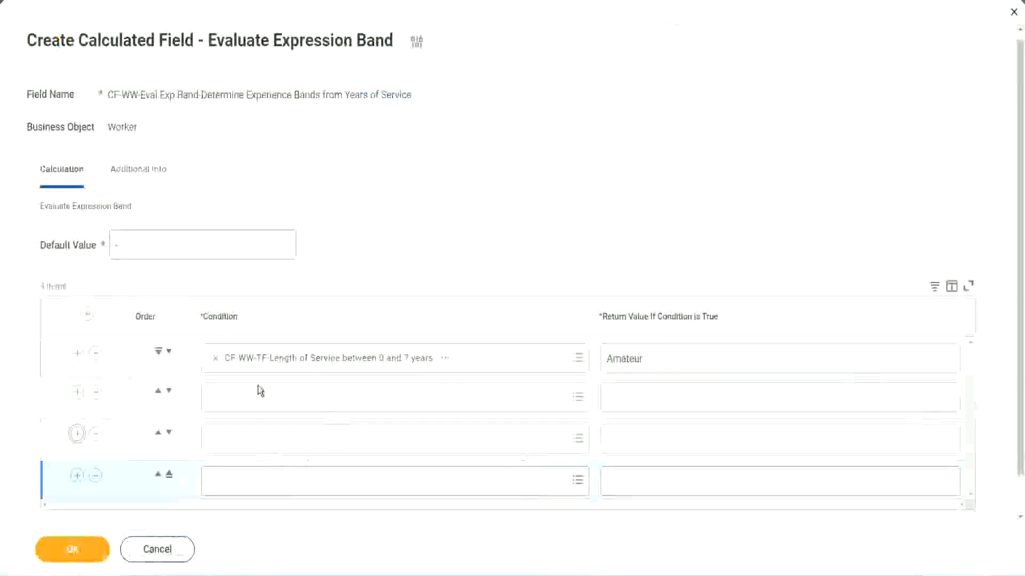
{"action": "left_click", "coordinate": [259, 395]}
{"action": "key", "text": "ctrl+v"}
{"action": "key", "text": "Return"}
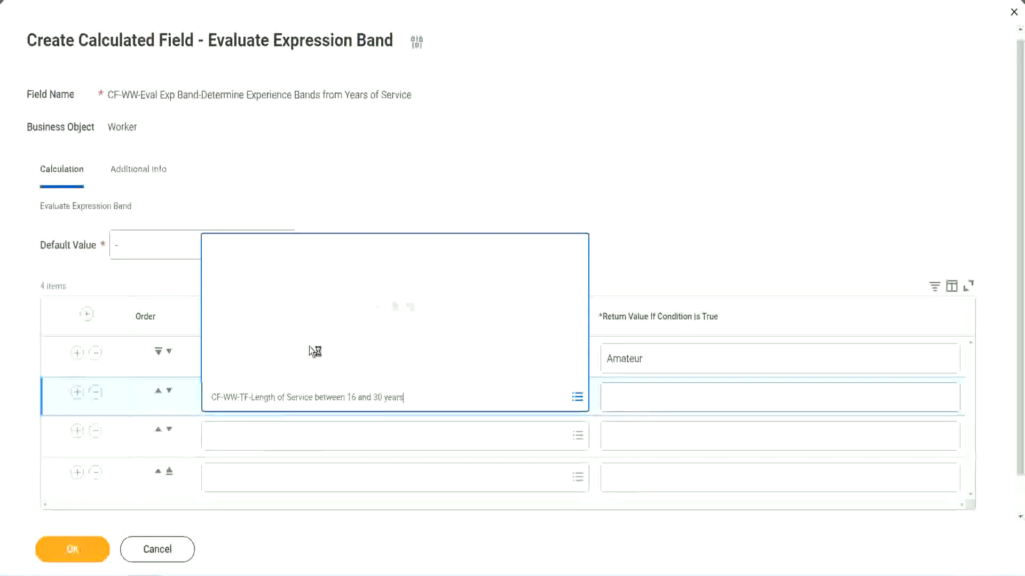
{"action": "left_click", "coordinate": [169, 390]}
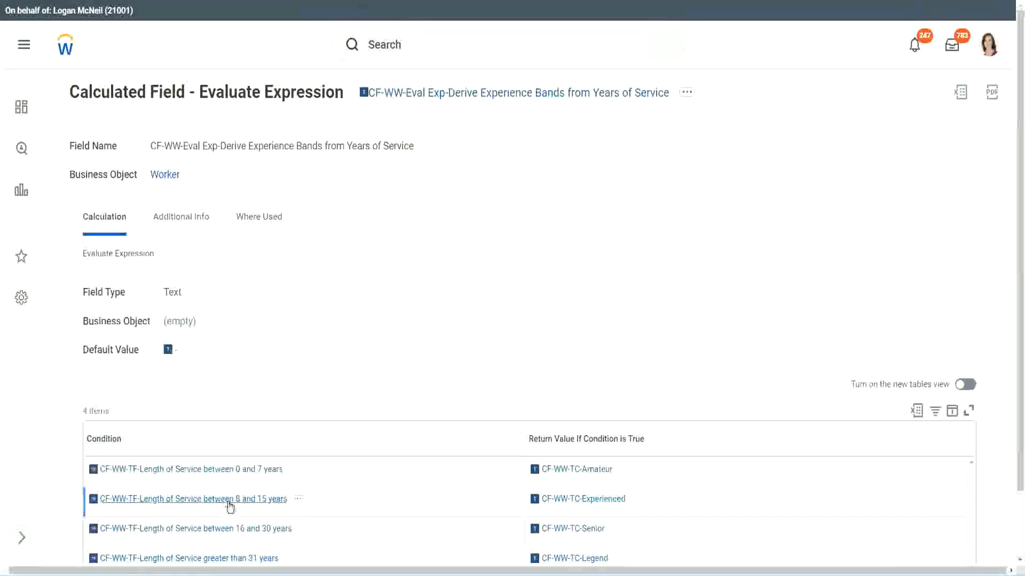
- Copy "CF-WW-TF-Length of Service between 8 and 15 years" from the existing calculated field into the empty second condition
{"action": "right_click", "coordinate": [229, 506]}
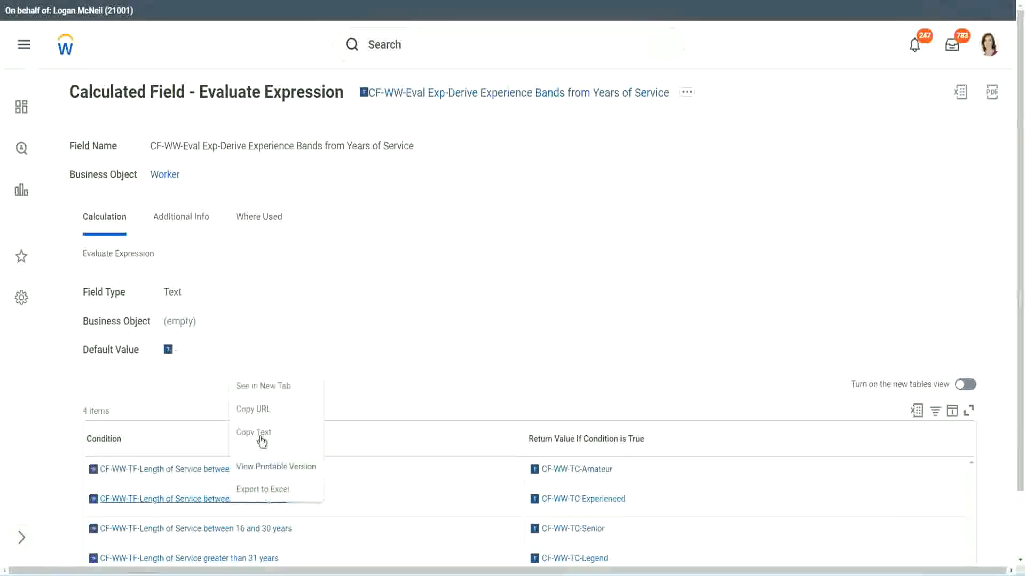
{"action": "left_click", "coordinate": [240, 430]}
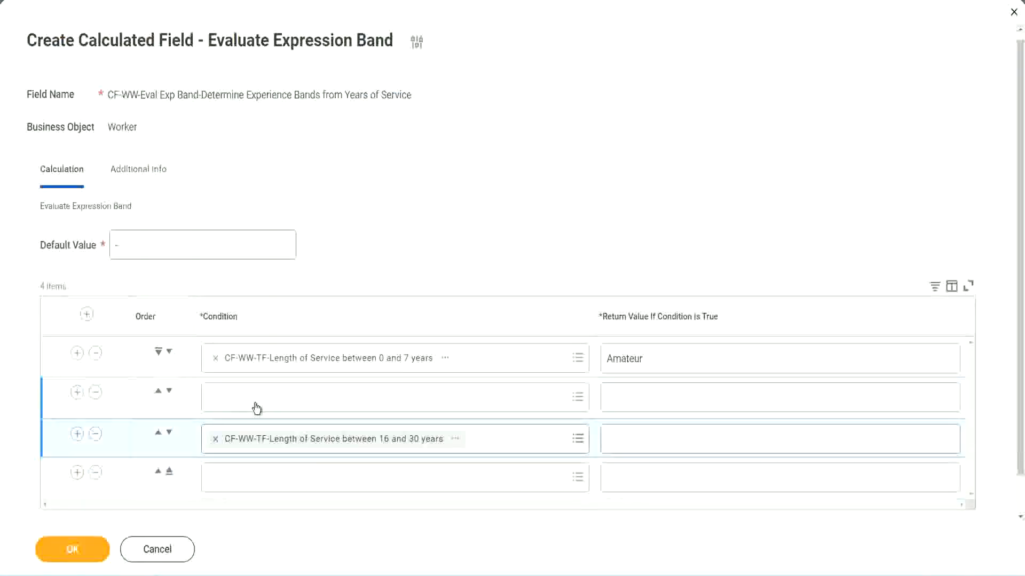
{"action": "left_click", "coordinate": [256, 408]}
{"action": "key", "text": "ctrl+v"}
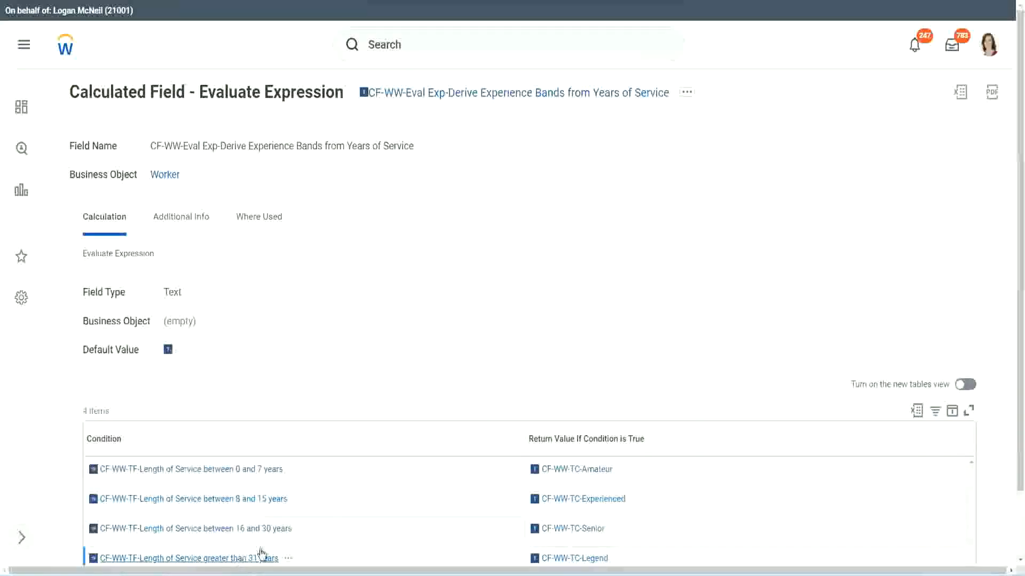
- Copy "CF-WW-TF-Length of Service greater than 31 years" from the existing calculated field into the fourth condition
{"action": "right_click", "coordinate": [262, 555]}
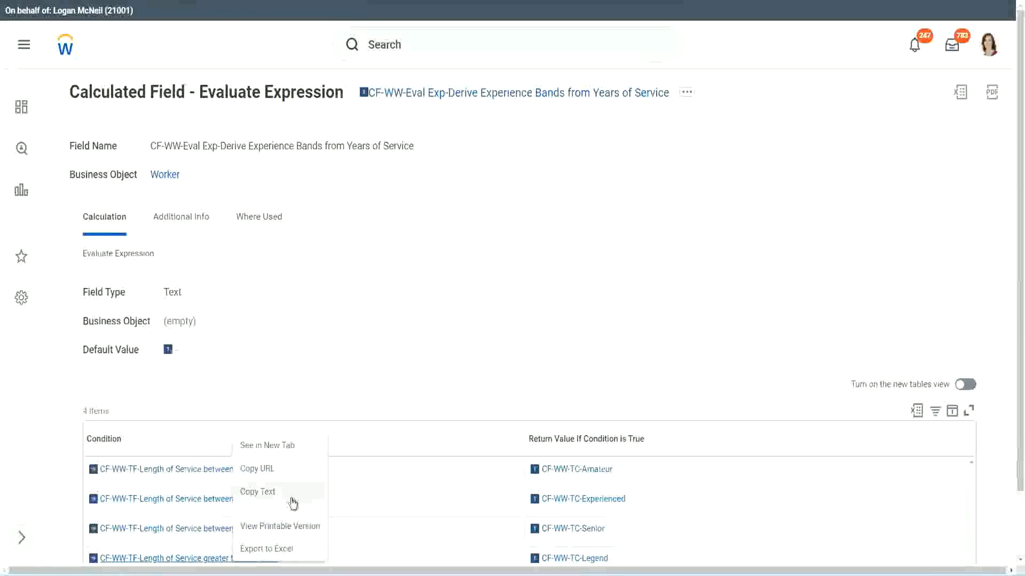
{"action": "left_click", "coordinate": [293, 503]}
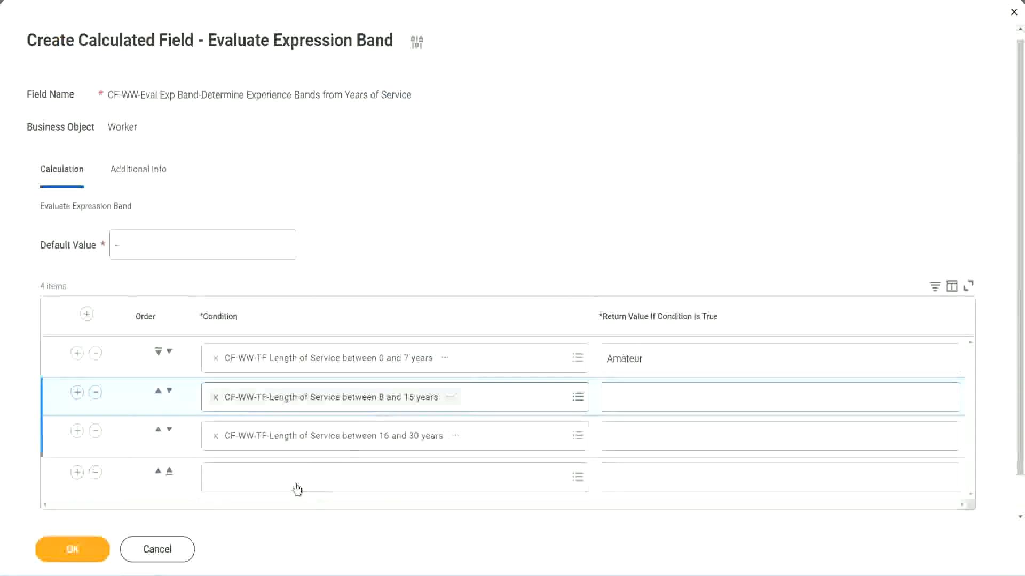
{"action": "left_click", "coordinate": [294, 469]}
{"action": "key", "text": "ctrl+v"}
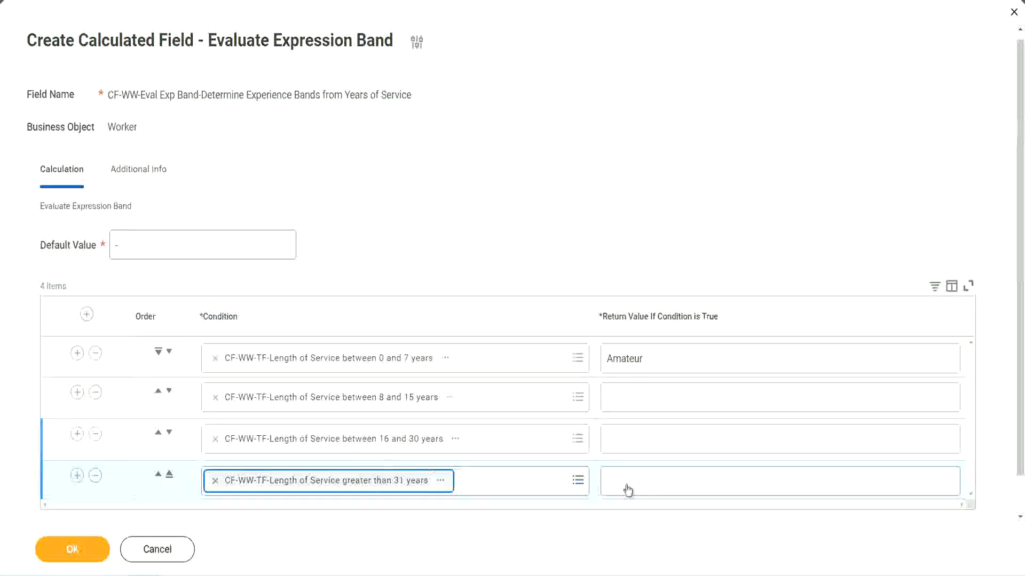
- Set the return values to "Legend" for greater than 31 years and "Senior" for 16 to 30 years
{"action": "left_click", "coordinate": [671, 480]}
{"action": "type", "text": "Le"}
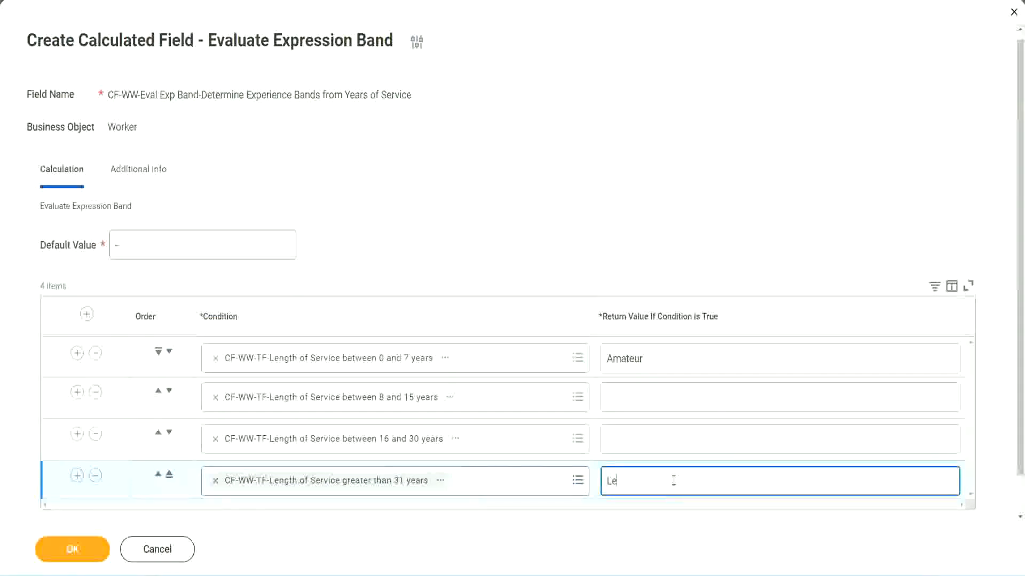
{"action": "type", "text": "gend"}
{"action": "left_click", "coordinate": [629, 437]}
{"action": "type", "text": "Senior"}
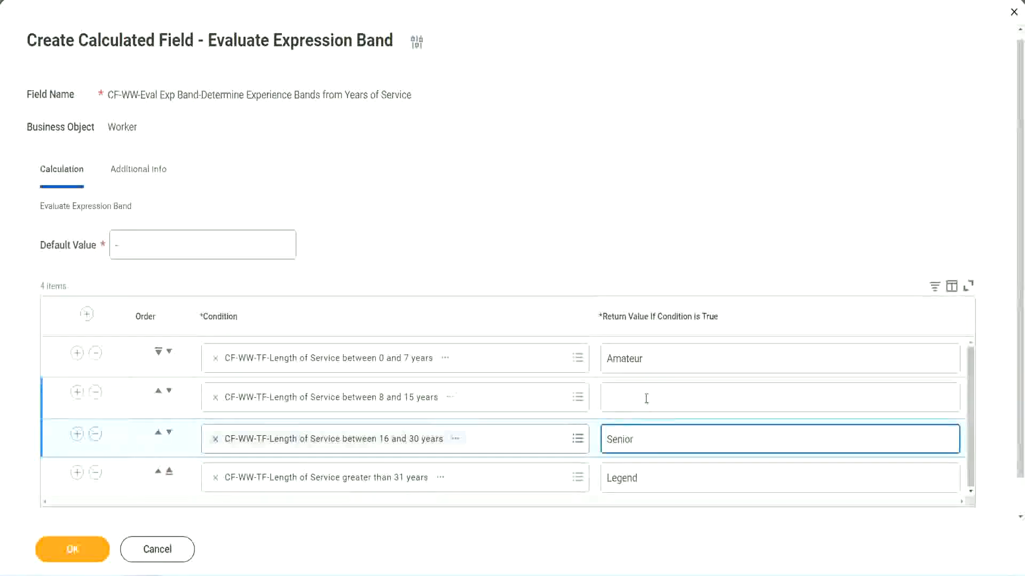
- Set the return value for 8 to 15 years of service to "Experienced" and save the calculated field
{"action": "left_click", "coordinate": [645, 399]}
{"action": "type", "text": "Ex"}
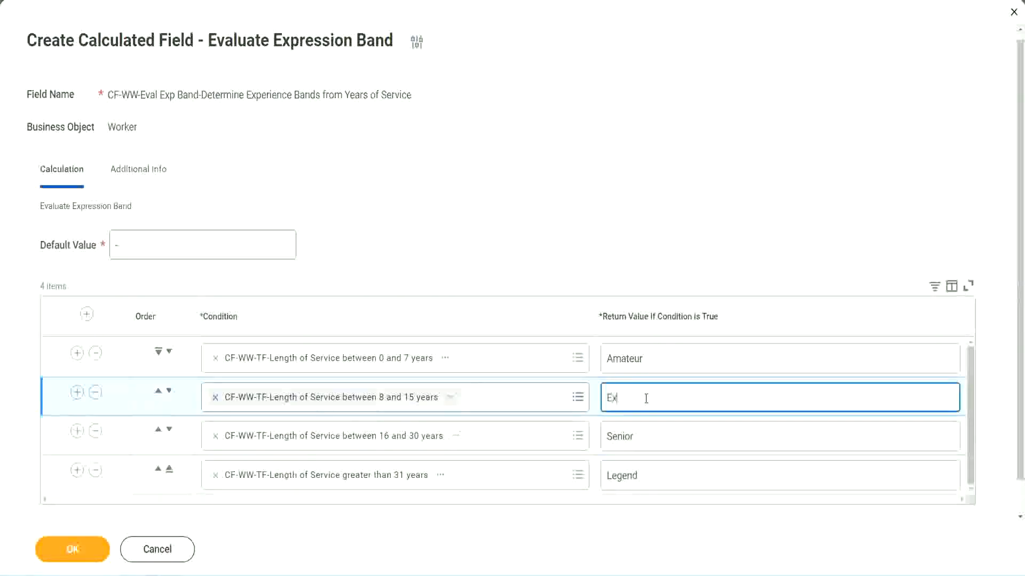
{"action": "type", "text": "perienced"}
{"action": "left_click", "coordinate": [72, 549]}
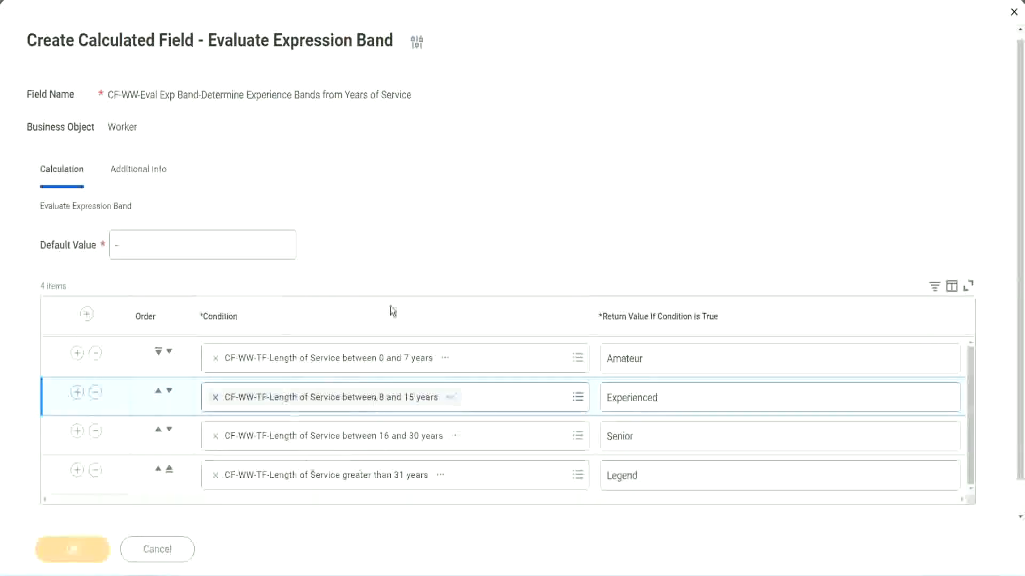
- Review the return value of each condition in the saved calculated field and copy the field's name
{"action": "scroll", "coordinate": [350, 326], "scroll_direction": "down", "scroll_amount": 3}
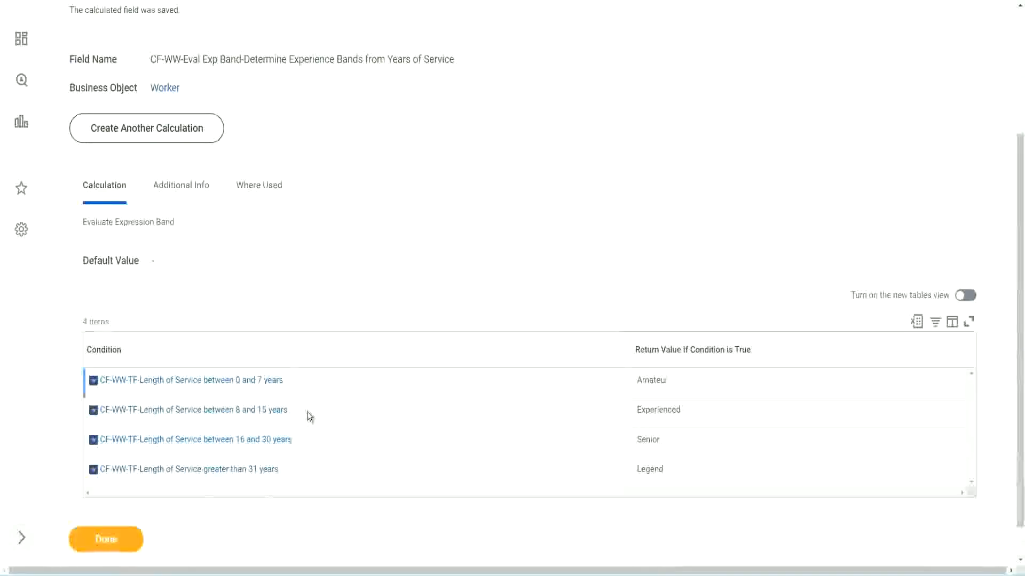
{"action": "double_click", "coordinate": [657, 379]}
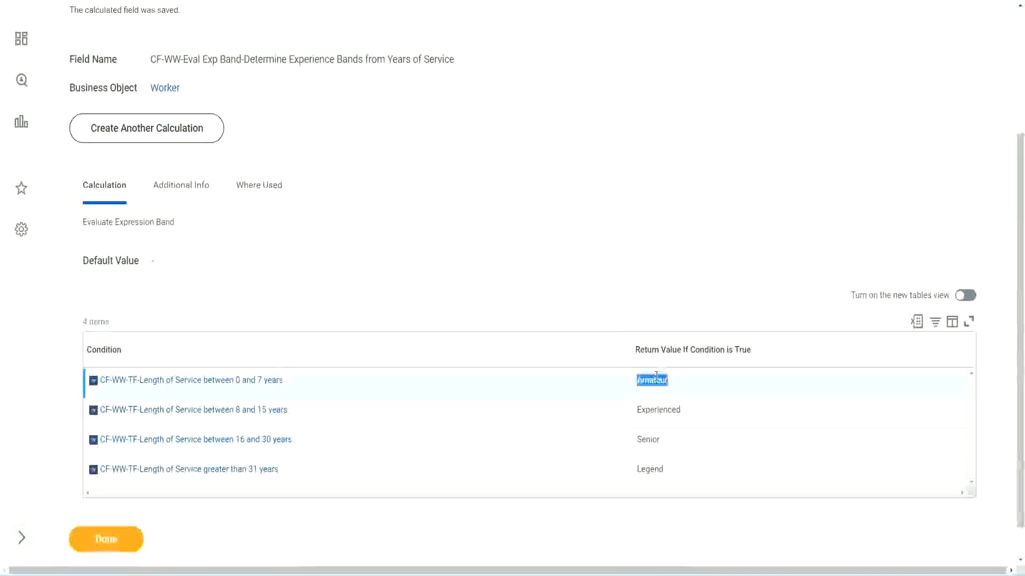
{"action": "double_click", "coordinate": [657, 410]}
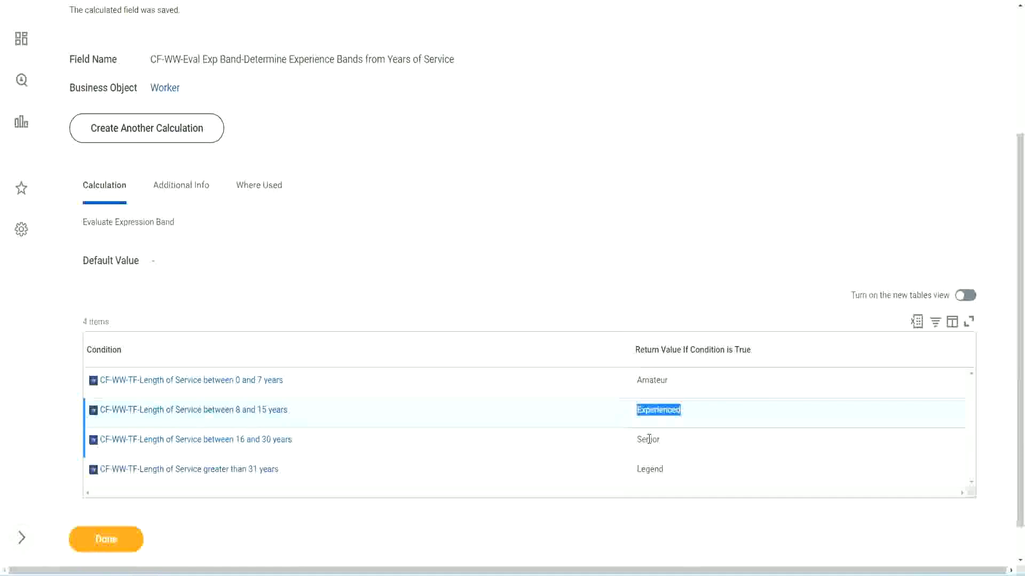
{"action": "double_click", "coordinate": [649, 439]}
{"action": "left_click", "coordinate": [655, 472]}
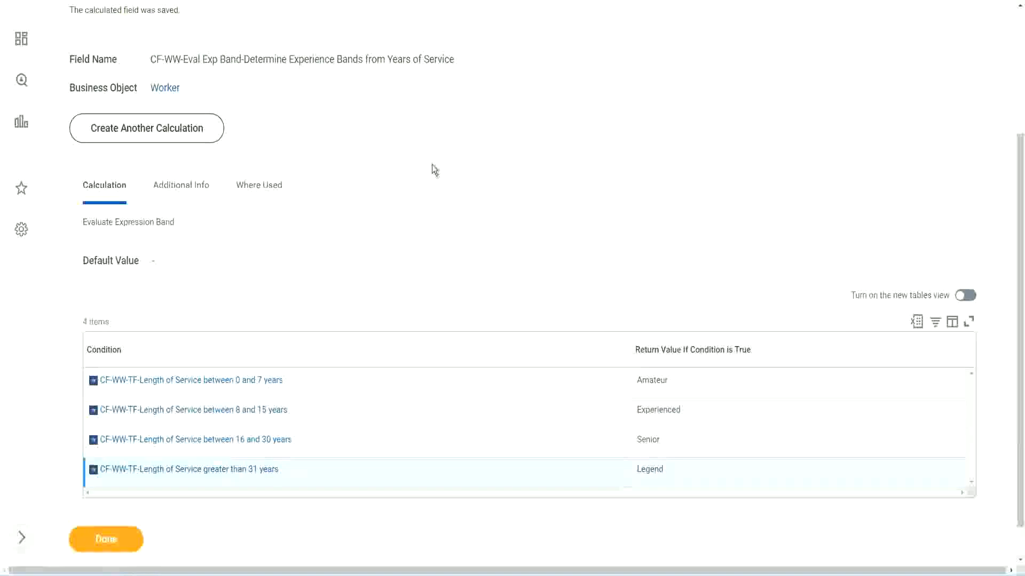
{"action": "scroll", "coordinate": [434, 170], "scroll_direction": "up", "scroll_amount": 3}
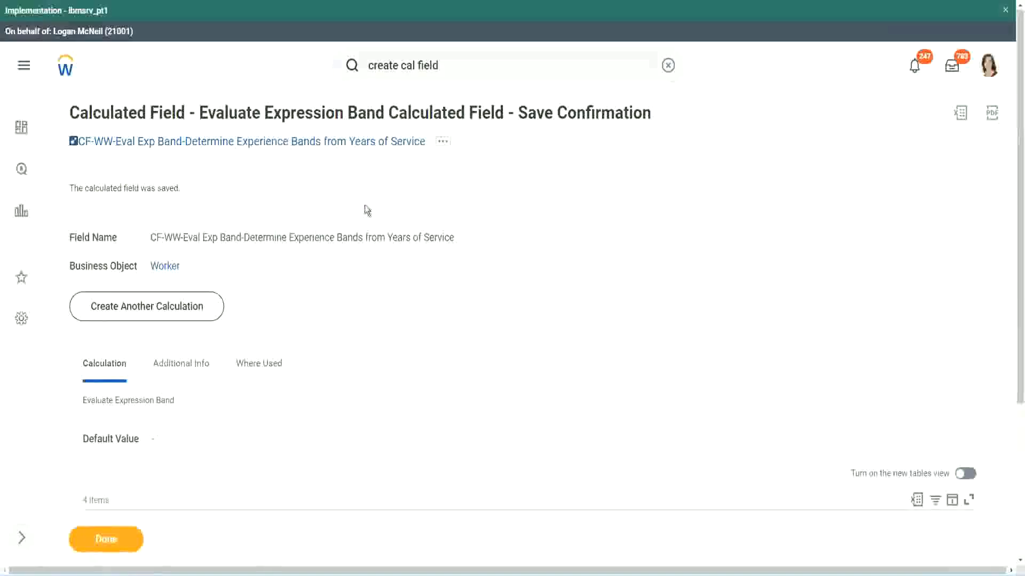
{"action": "right_click", "coordinate": [336, 142]}
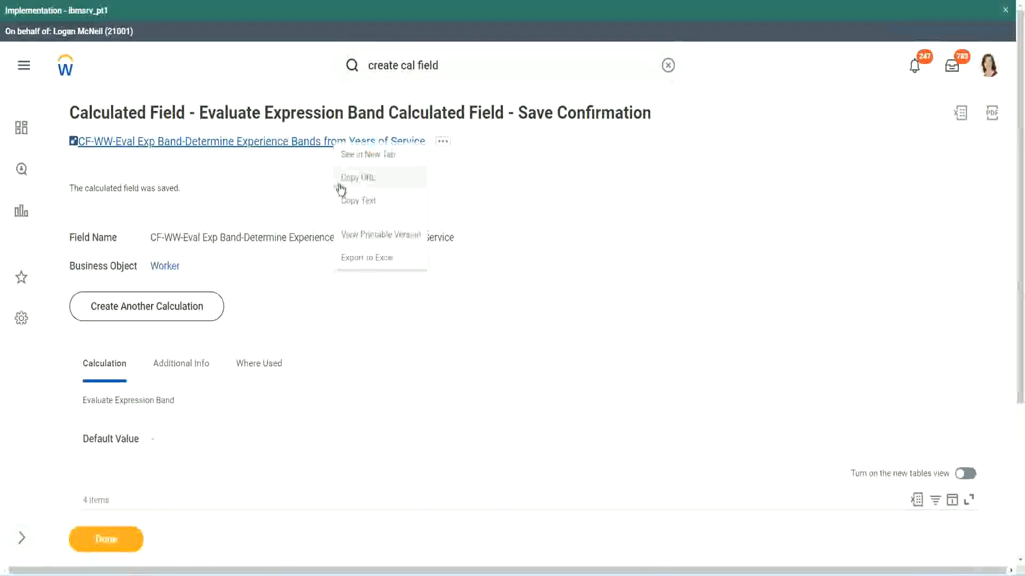
{"action": "left_click", "coordinate": [353, 202]}
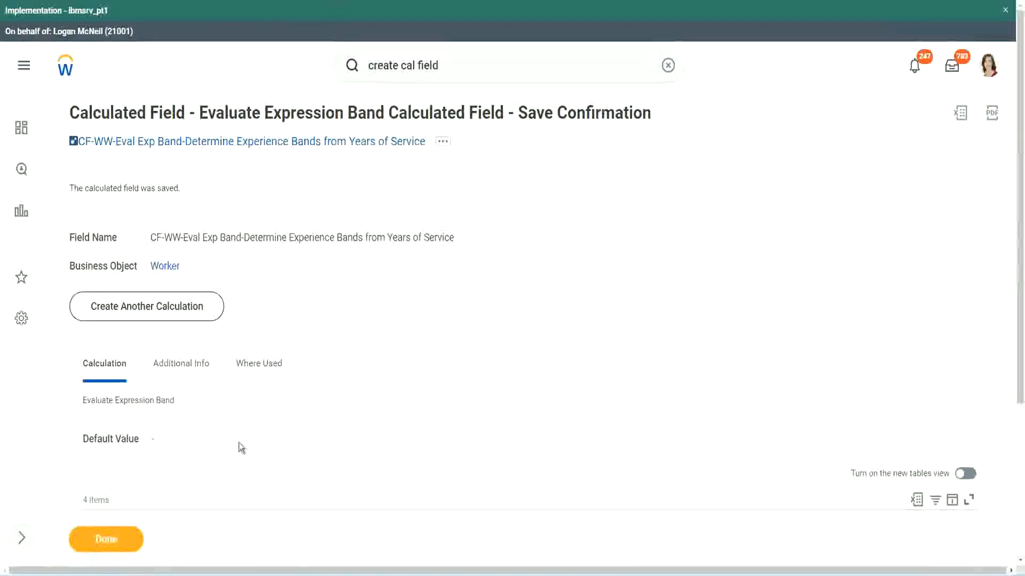
- Review the saved field's default value and conditions, and return from the Calculated Fields - Functions slide to Workday
{"action": "scroll", "coordinate": [339, 413], "scroll_direction": "down", "scroll_amount": 3}
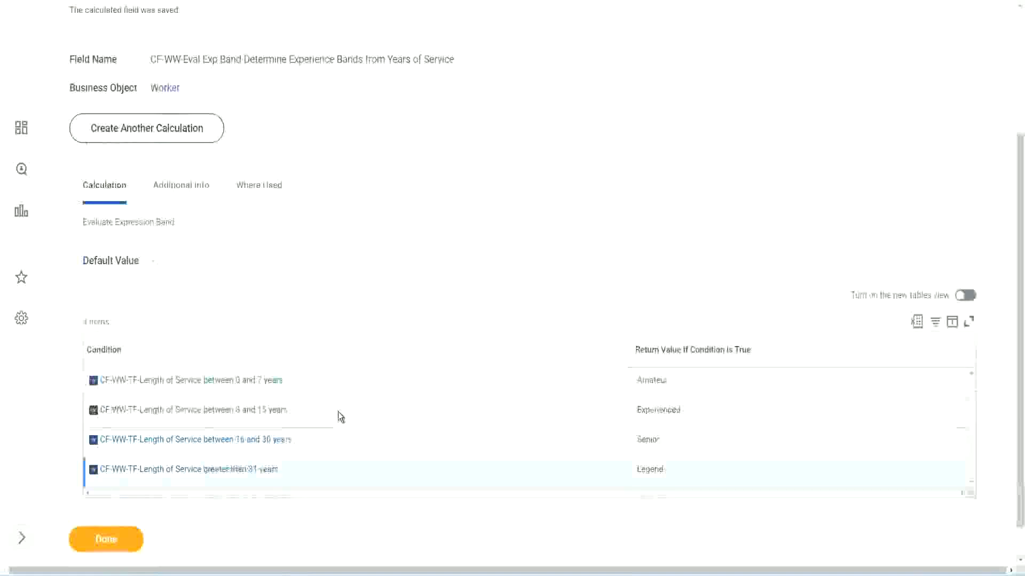
{"action": "scroll", "coordinate": [337, 412], "scroll_direction": "down", "scroll_amount": 1}
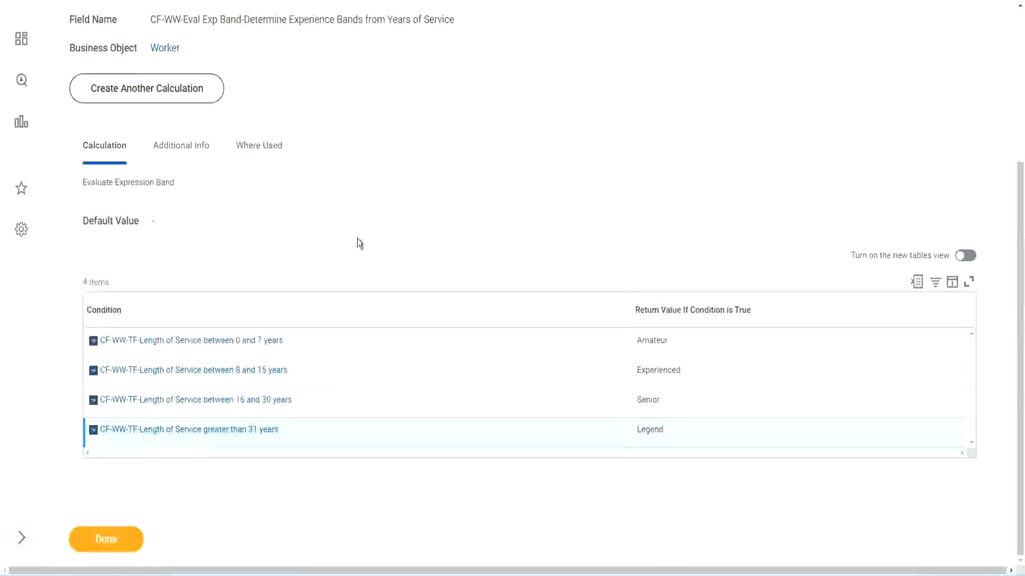
{"action": "scroll", "coordinate": [358, 243], "scroll_direction": "up", "scroll_amount": 2}
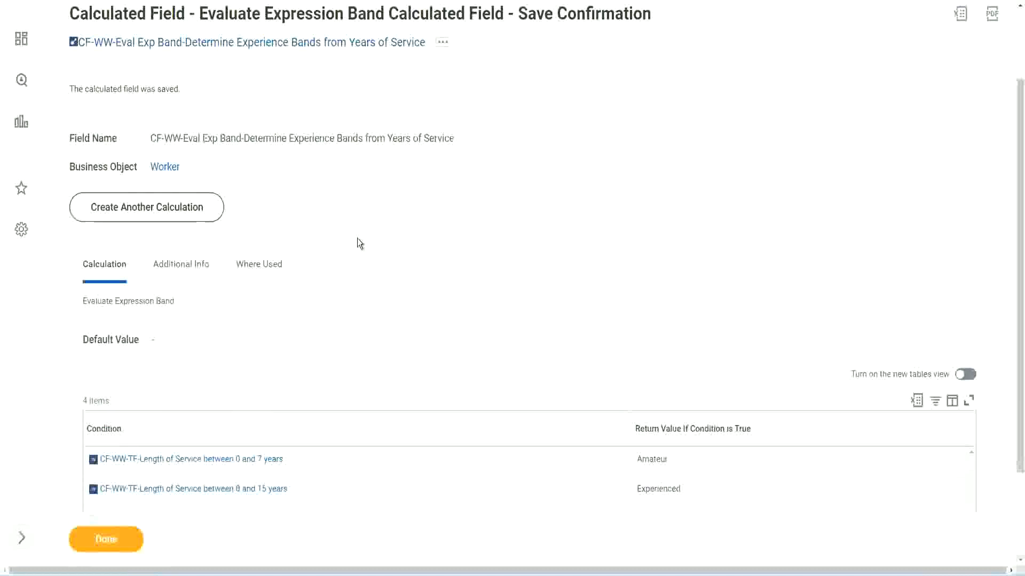
{"action": "scroll", "coordinate": [357, 238], "scroll_direction": "down", "scroll_amount": 2}
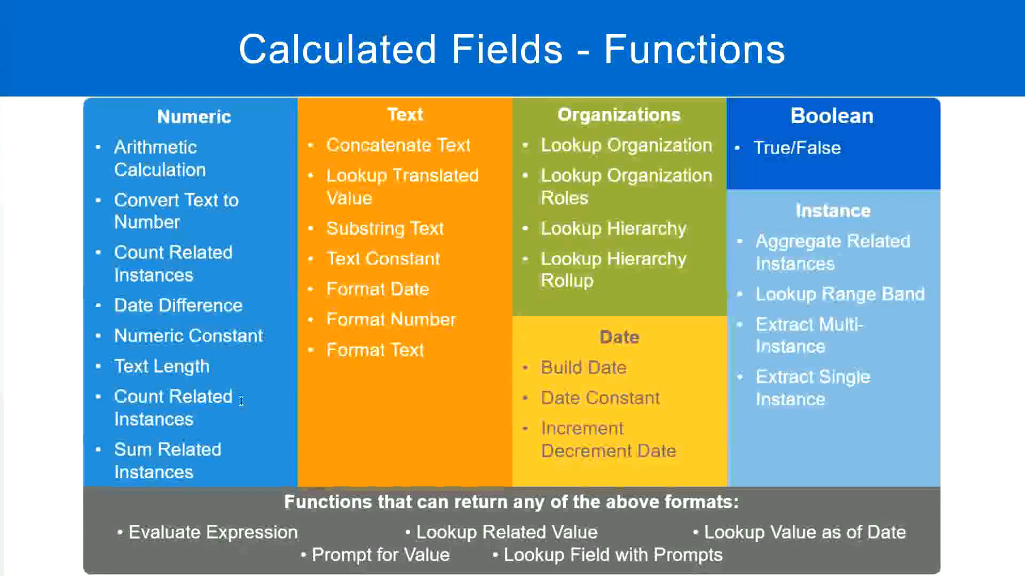
{"action": "key", "text": "alt+Tab"}
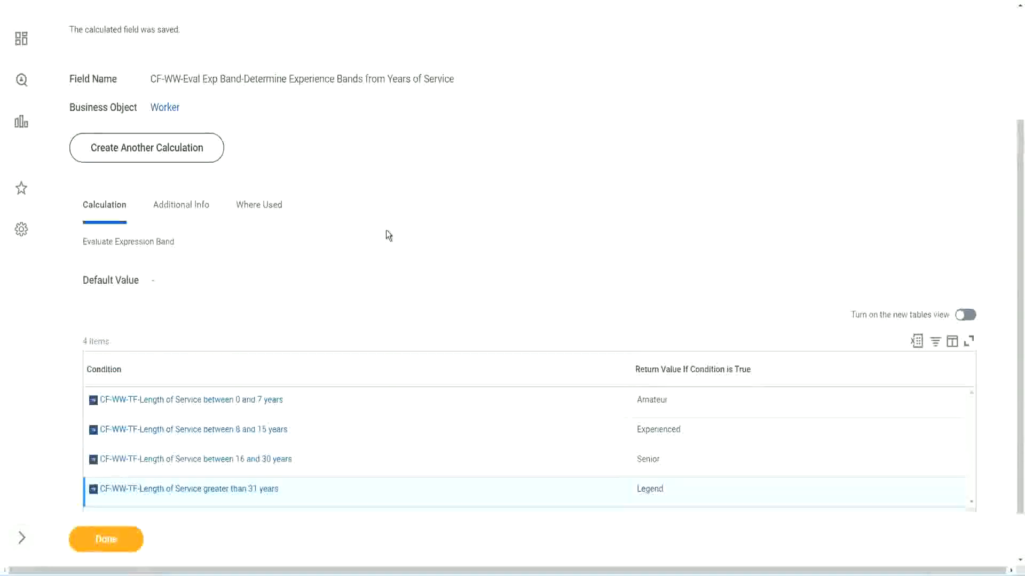
{"action": "scroll", "coordinate": [386, 230], "scroll_direction": "up", "scroll_amount": 3}
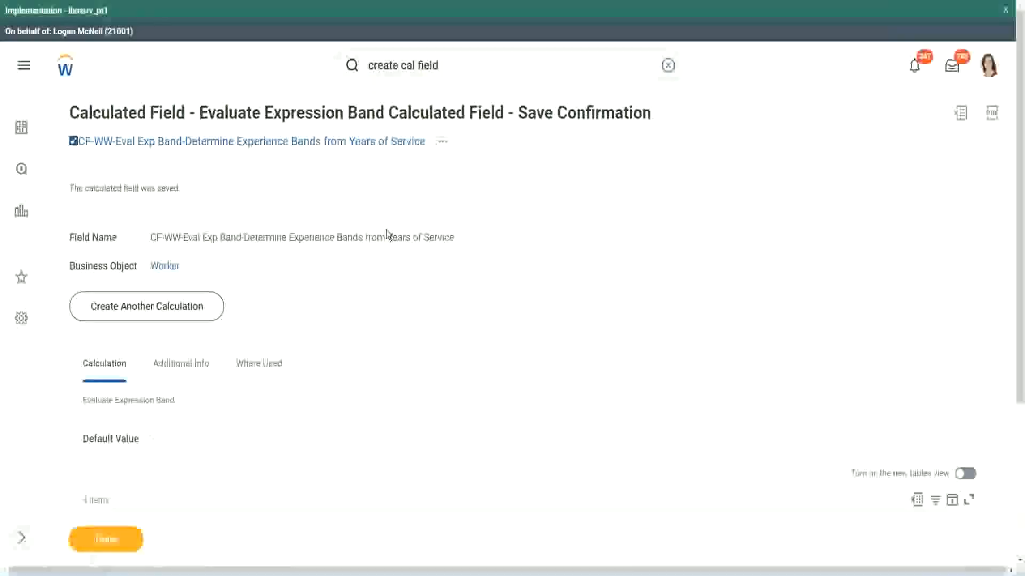
{"action": "scroll", "coordinate": [212, 407], "scroll_direction": "down", "scroll_amount": 4}
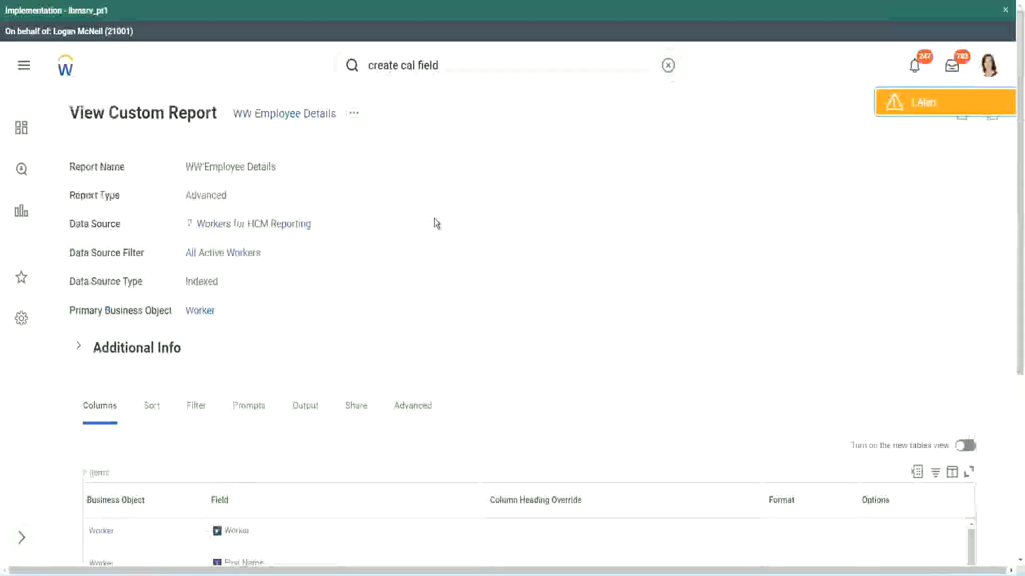
- Open the WW Employee Details custom report for editing
{"action": "left_click", "coordinate": [354, 113]}
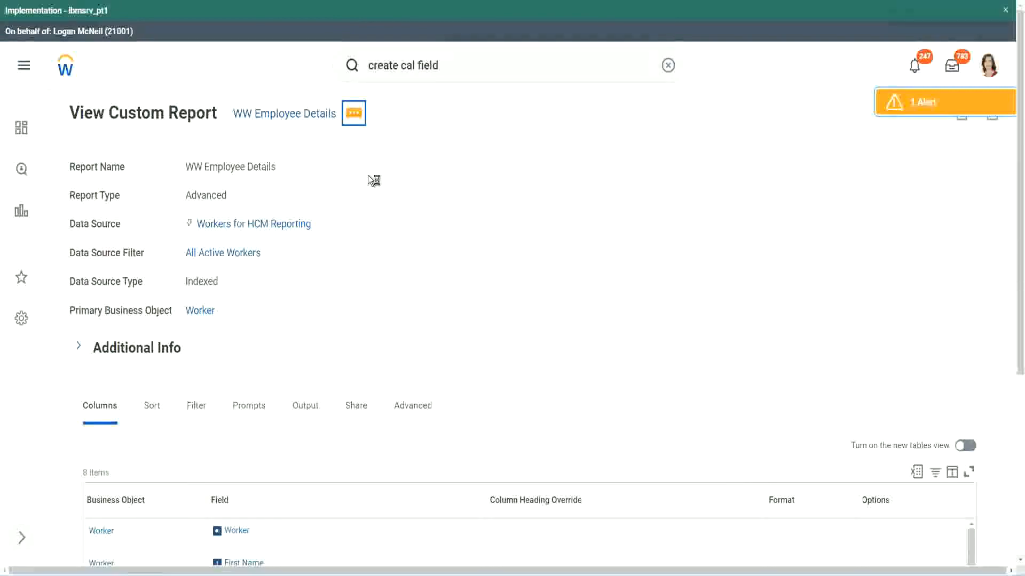
{"action": "mouse_move", "coordinate": [414, 178]}
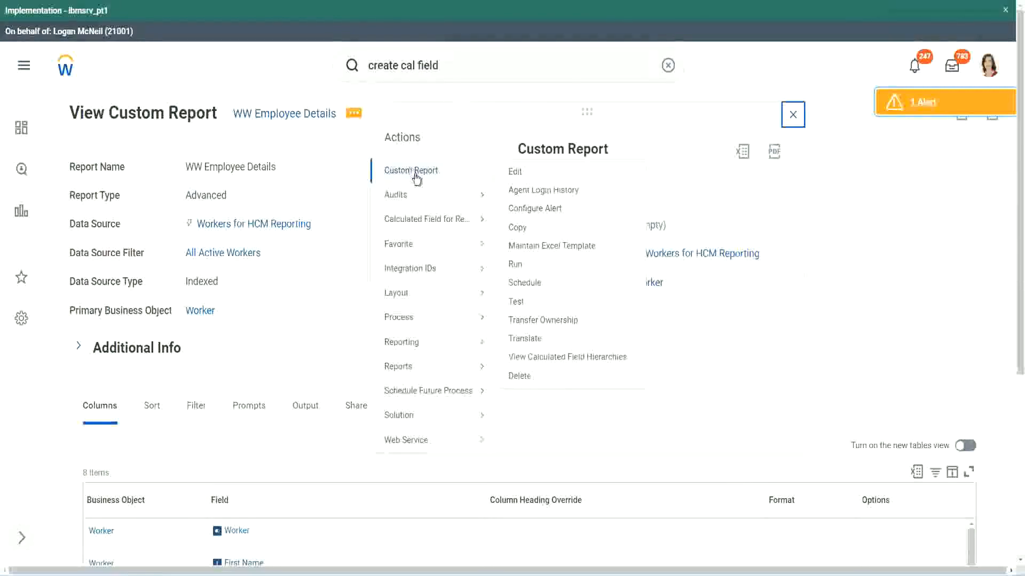
{"action": "left_click", "coordinate": [515, 172]}
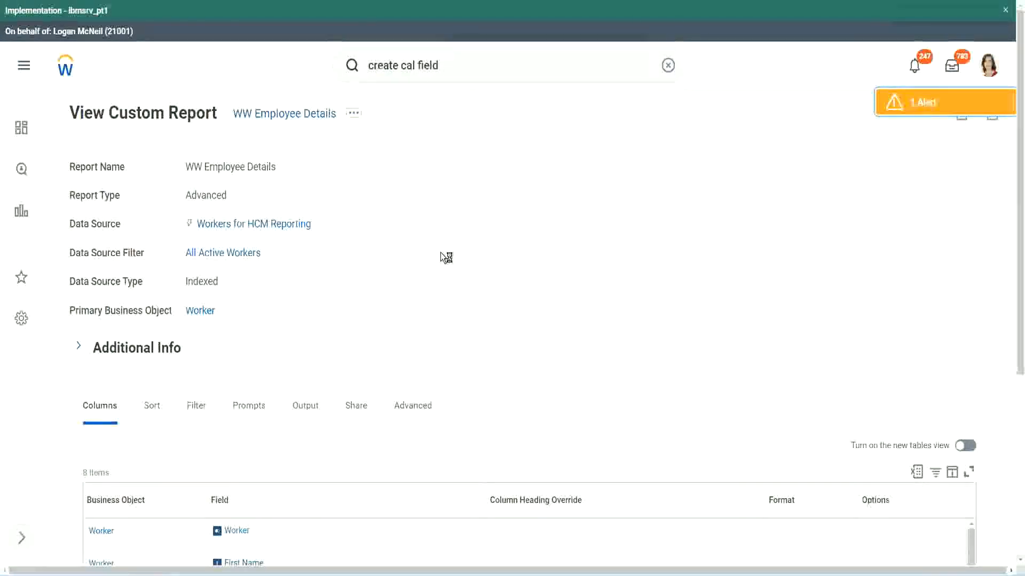
{"action": "scroll", "coordinate": [440, 252], "scroll_direction": "down", "scroll_amount": 1}
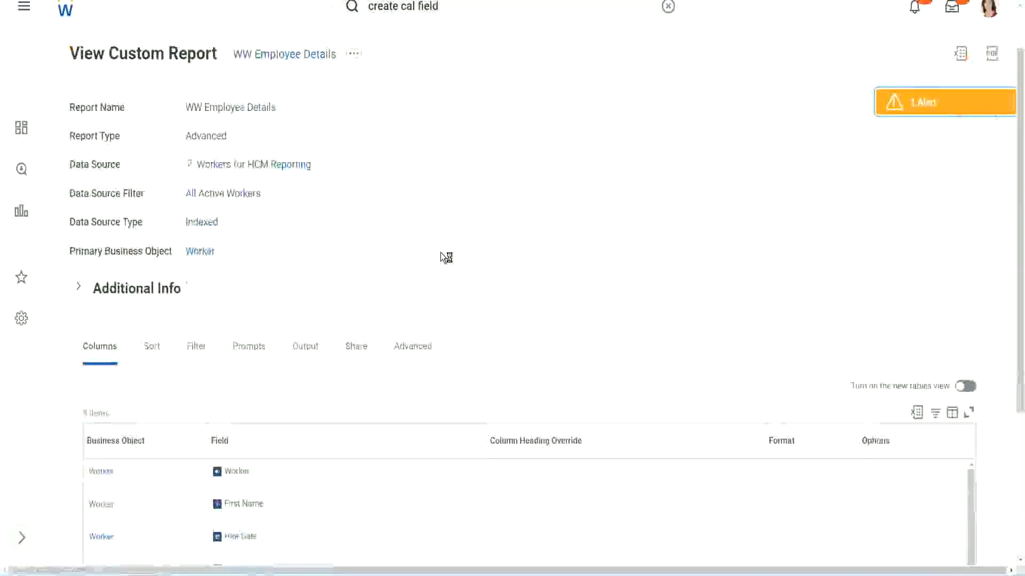
{"action": "scroll", "coordinate": [440, 252], "scroll_direction": "down", "scroll_amount": 4}
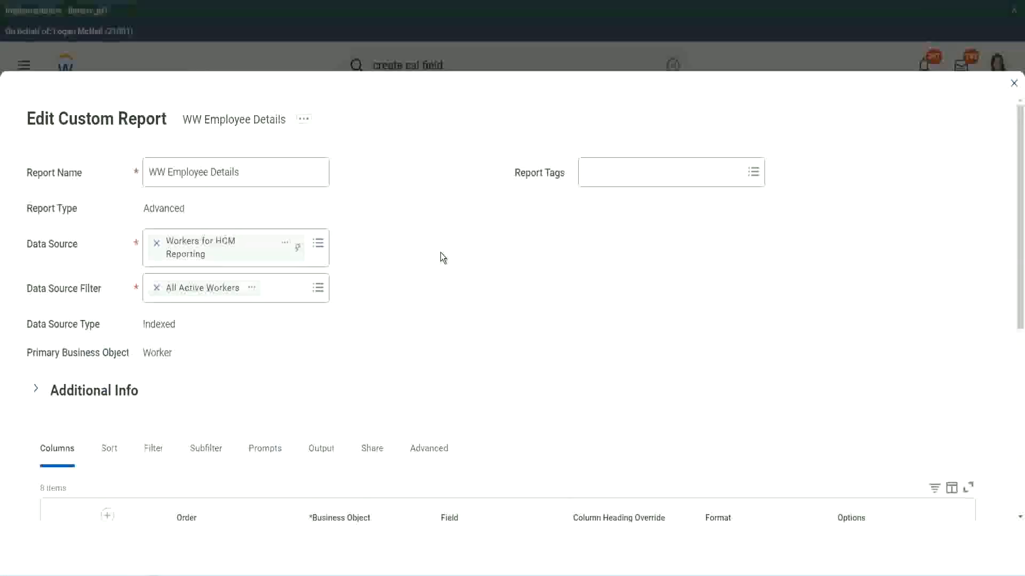
- Add a new Worker column row below the report's Experience Bands column
{"action": "scroll", "coordinate": [441, 257], "scroll_direction": "down", "scroll_amount": 8}
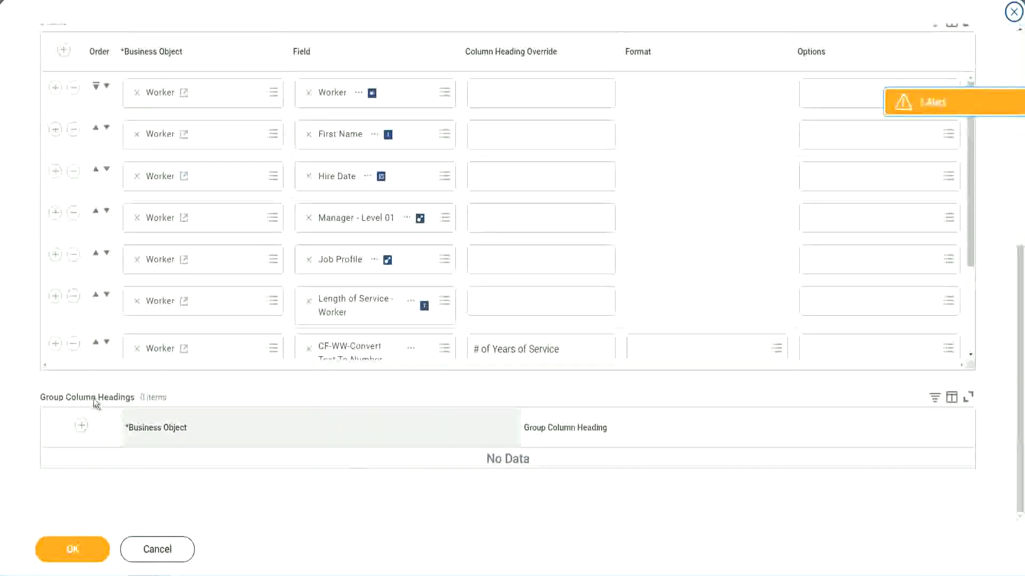
{"action": "scroll", "coordinate": [215, 260], "scroll_direction": "down", "scroll_amount": 2}
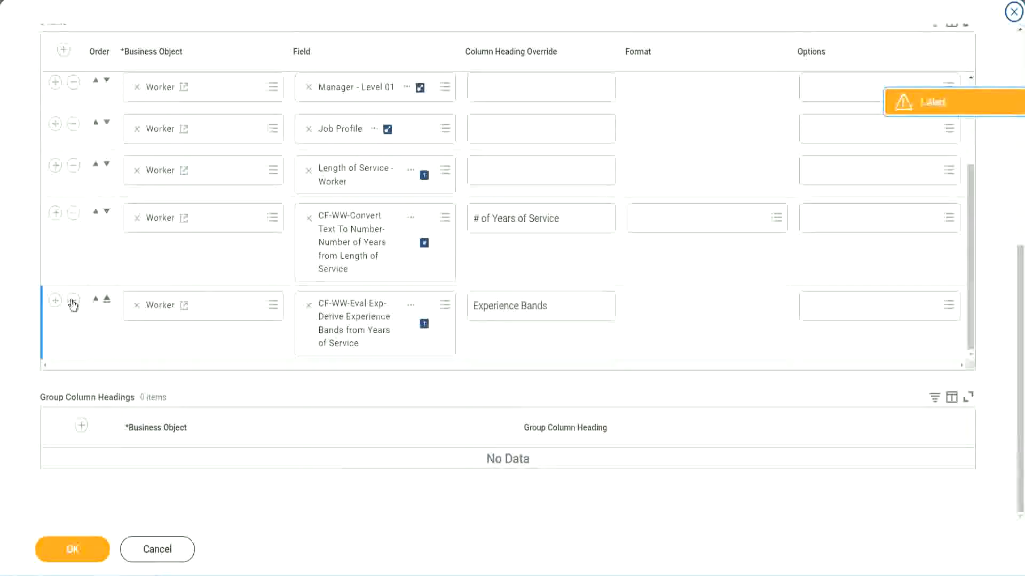
{"action": "left_click", "coordinate": [55, 300]}
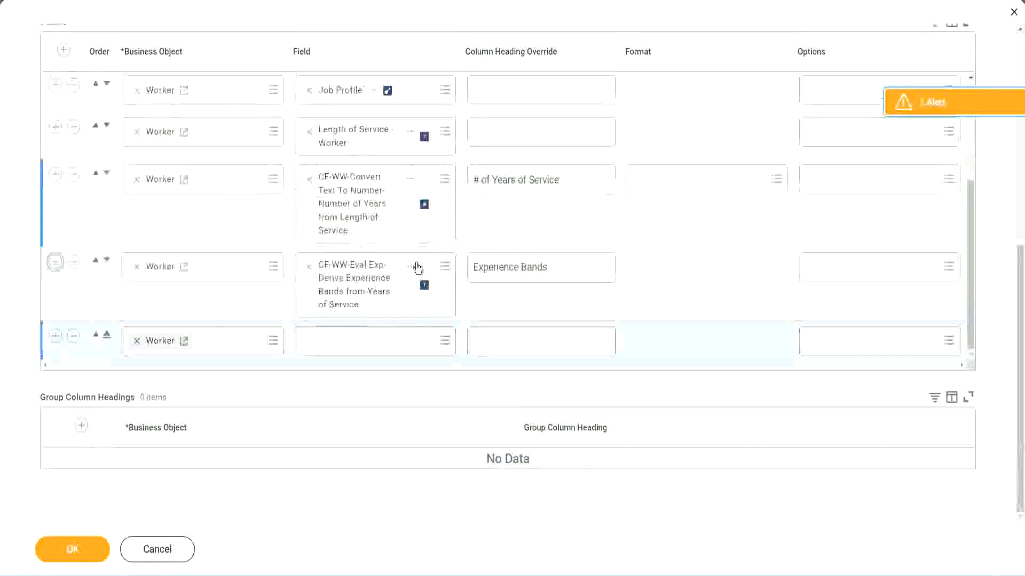
- Copy the name of the Experience Bands column's calculated field into the new row's empty field search
{"action": "right_click", "coordinate": [357, 287]}
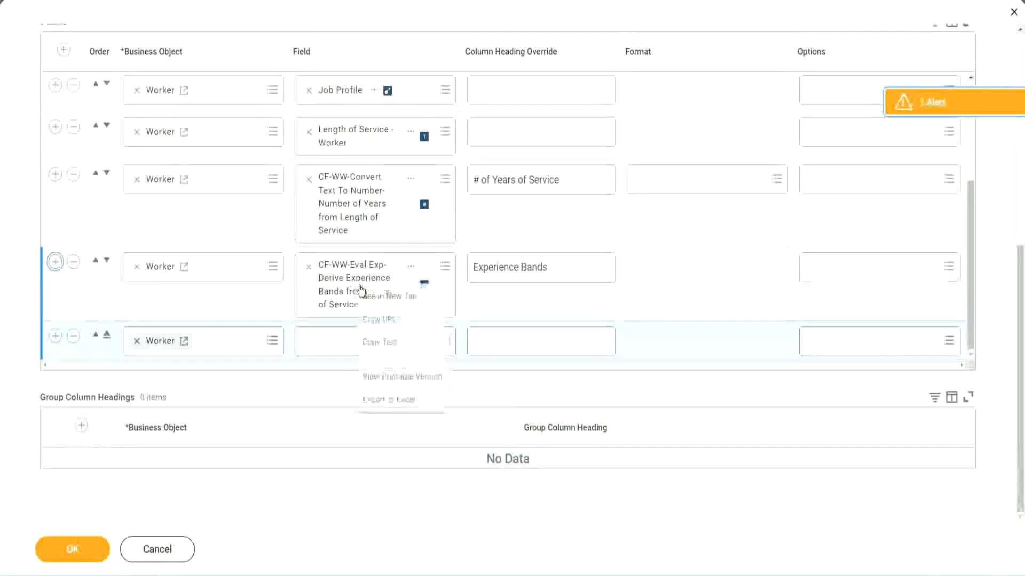
{"action": "left_click", "coordinate": [385, 343]}
{"action": "left_click", "coordinate": [324, 346]}
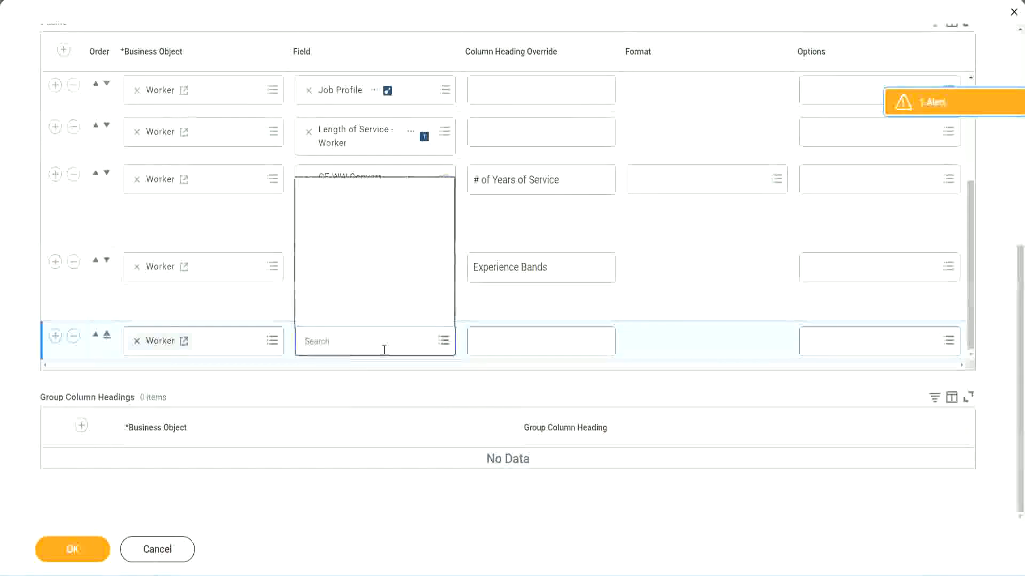
{"action": "key", "text": "ctrl+v"}
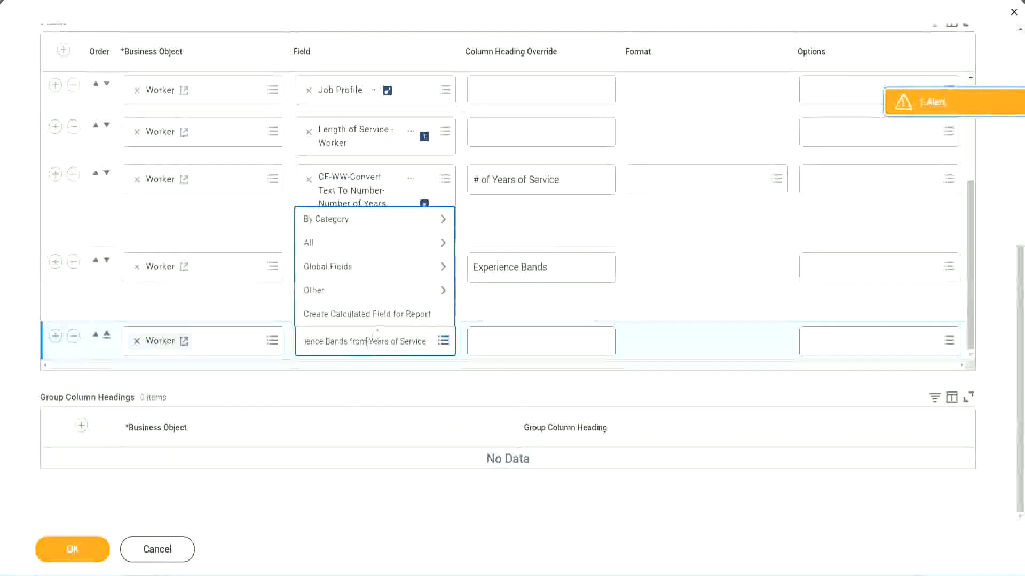
- Edit the search text to "CF-WW-Eval Exp Band" and choose CF-WW-Eval Exp Band-Determine Experience Bands from Years of Service as the new column's field
{"action": "left_click_drag", "start_coordinate": [372, 342], "coordinate": [259, 339]}
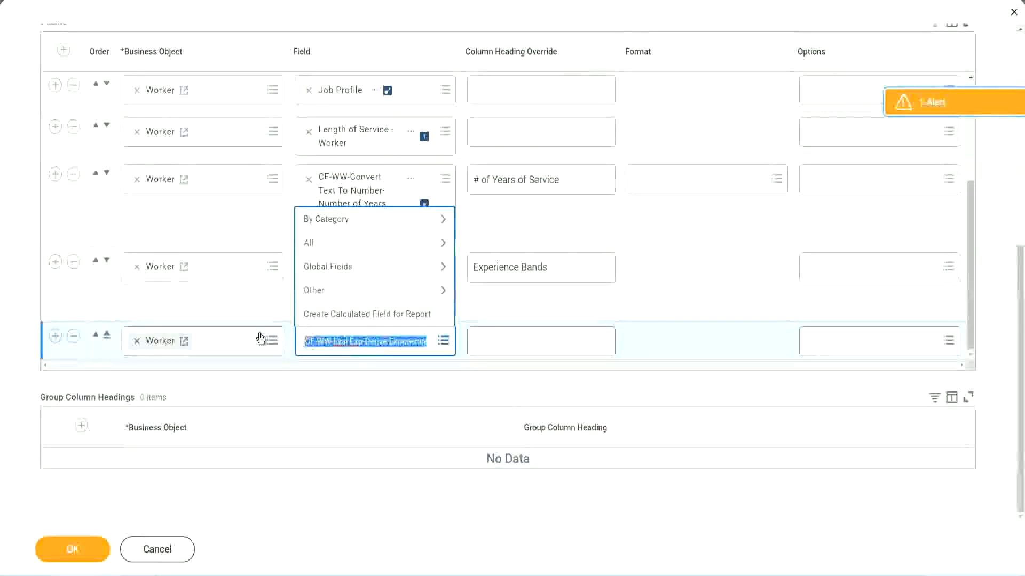
{"action": "left_click", "coordinate": [366, 346]}
{"action": "type", "text": "Band"}
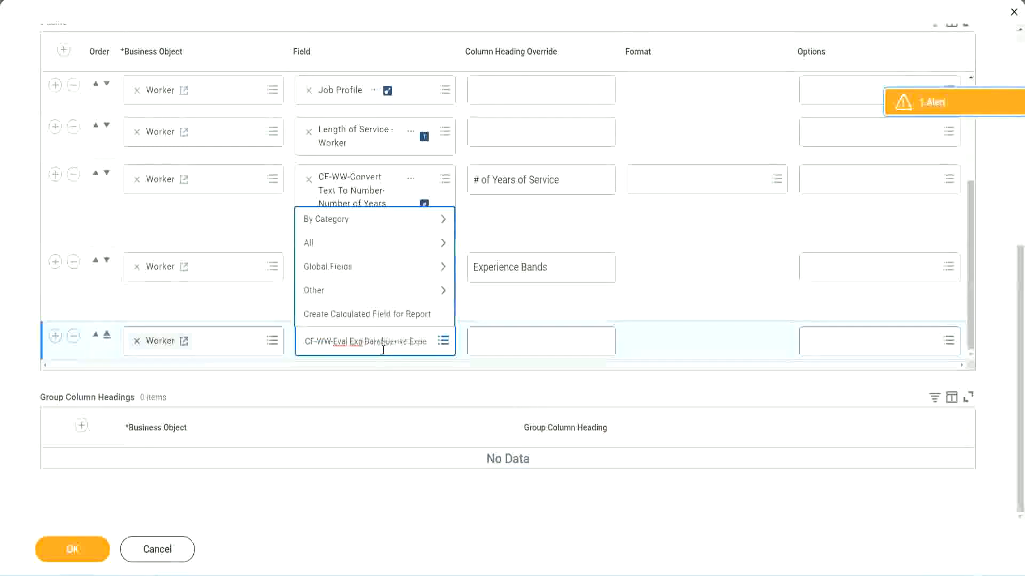
{"action": "key", "text": "Delete"}
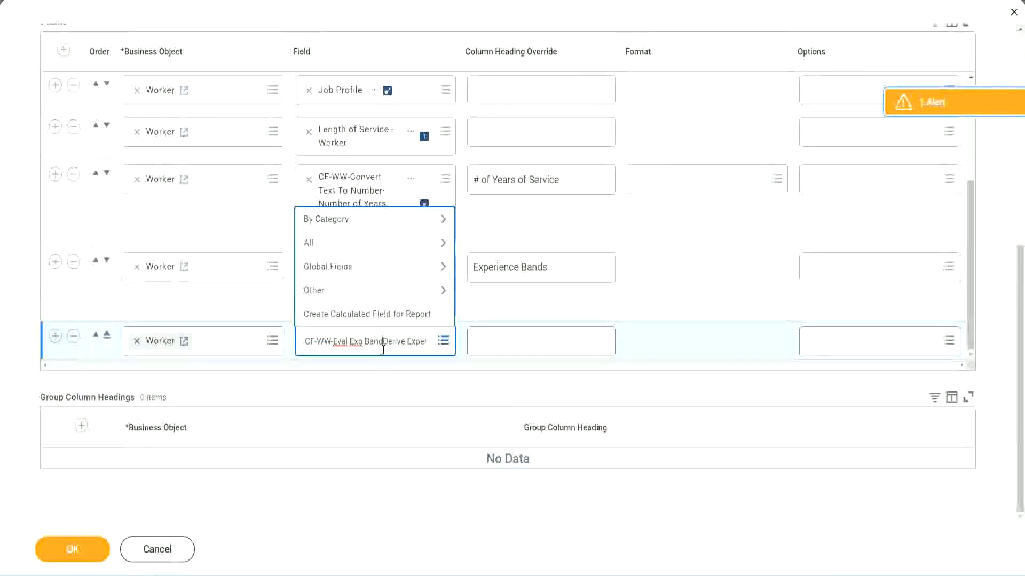
{"action": "key", "text": "Delete"}
{"action": "key", "text": "Delete"}
{"action": "key", "text": "Delete"}
{"action": "key", "text": "Delete"}
{"action": "key", "text": "Delete"}
{"action": "key", "text": "Delete"}
{"action": "key", "text": "Delete"}
{"action": "key", "text": "Delete"}
{"action": "key", "text": "Delete"}
{"action": "key", "text": "Delete"}
{"action": "key", "text": "Delete"}
{"action": "key", "text": "Delete"}
{"action": "key", "text": "Delete"}
{"action": "key", "text": "Delete"}
{"action": "key", "text": "Delete"}
{"action": "key", "text": "Delete"}
{"action": "key", "text": "Delete"}
{"action": "key", "text": "Delete"}
{"action": "key", "text": "Delete"}
{"action": "key", "text": "Delete"}
{"action": "key", "text": "Return"}
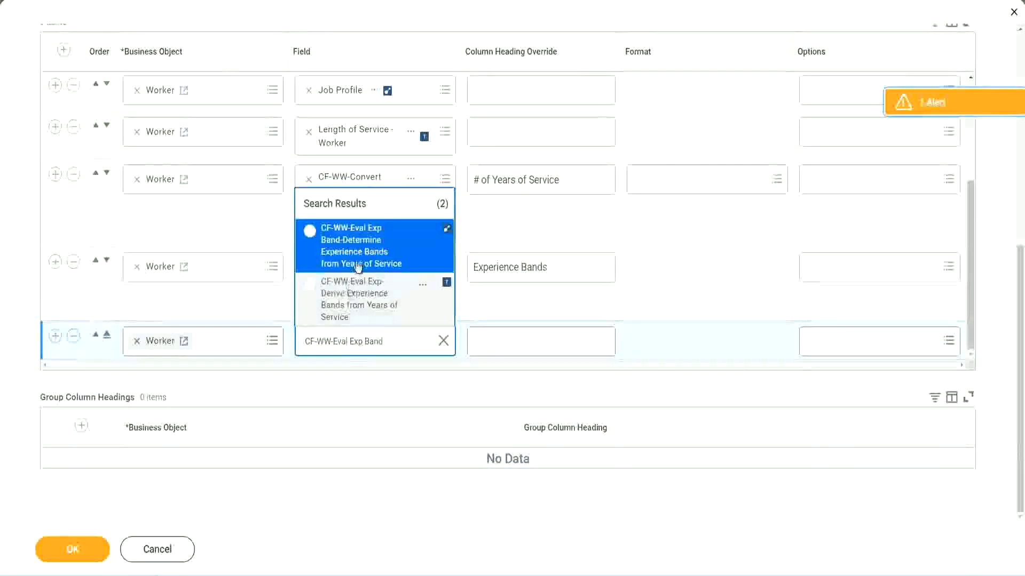
{"action": "left_click", "coordinate": [374, 253]}
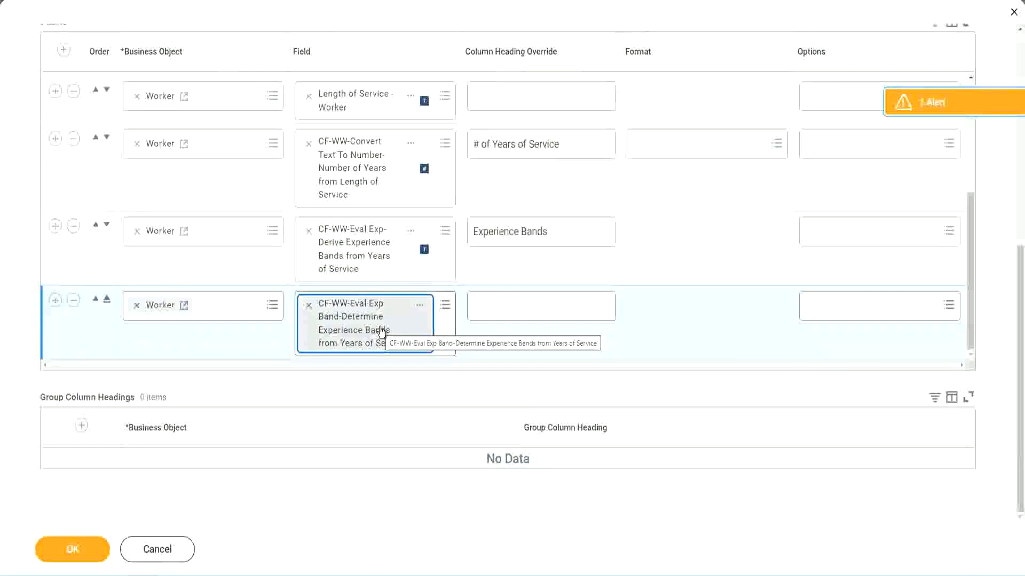
- Set the new column's heading override to "Experience Bands (Eval Exp Bands)", reusing the existing column's heading, and save the report
{"action": "left_click", "coordinate": [564, 232]}
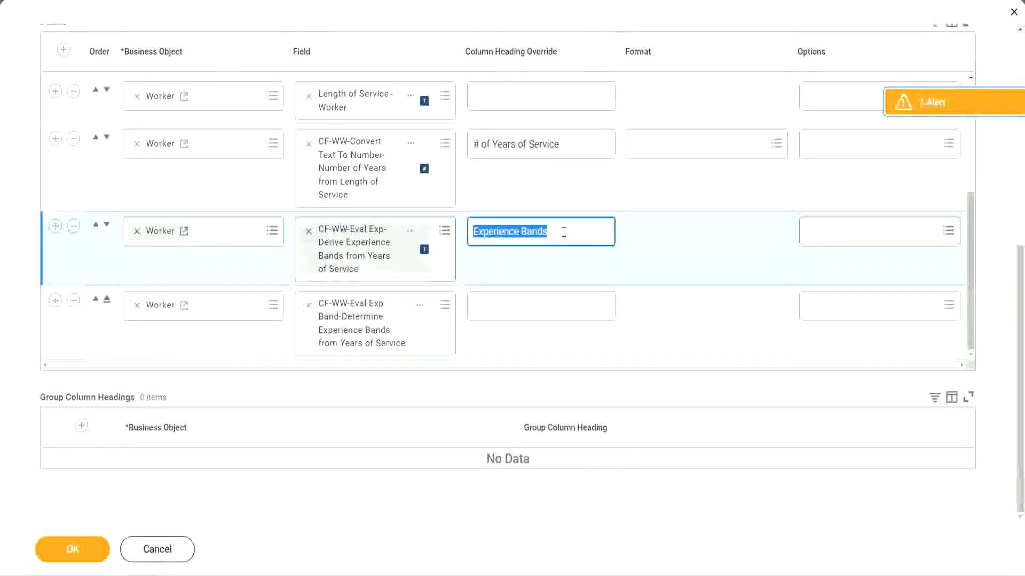
{"action": "left_click", "coordinate": [497, 305]}
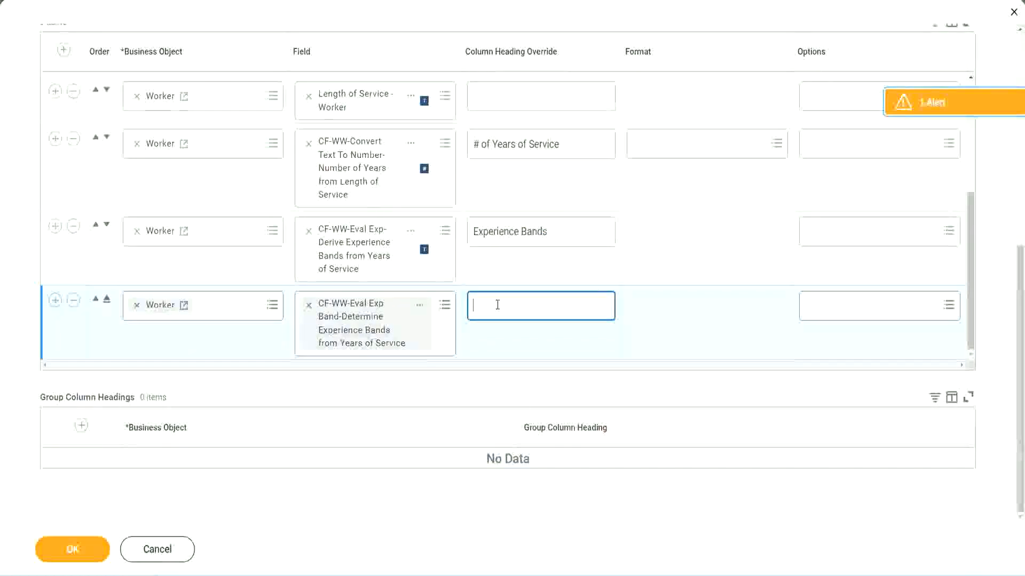
{"action": "key", "text": "ctrl+v"}
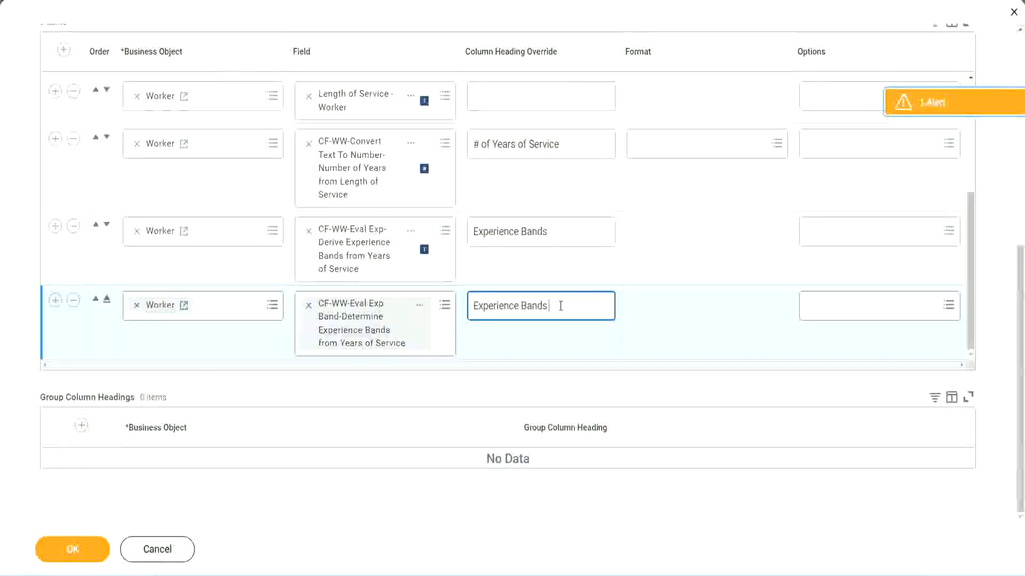
{"action": "type", "text": "(Eval E"}
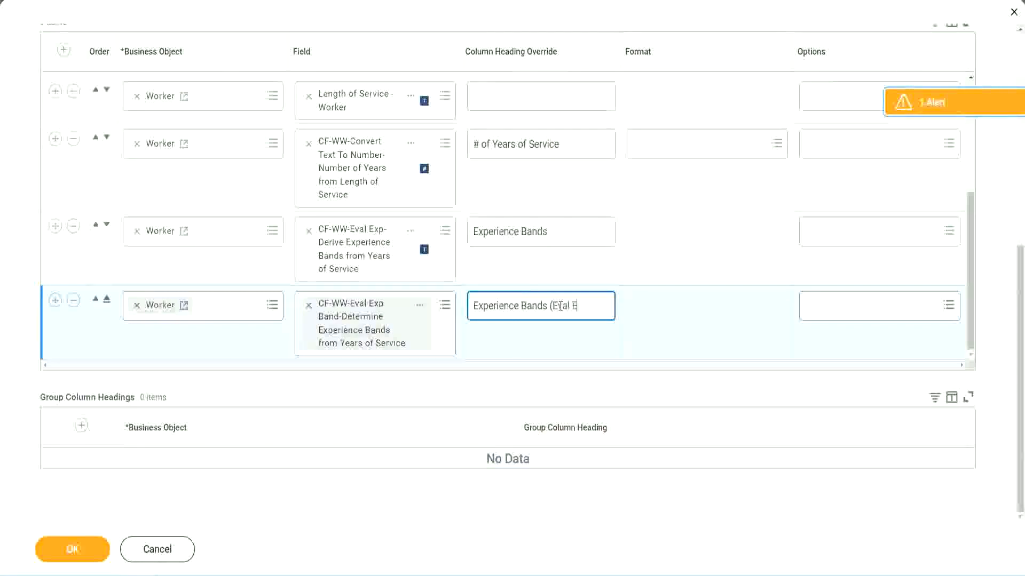
{"action": "type", "text": "xp Bands)"}
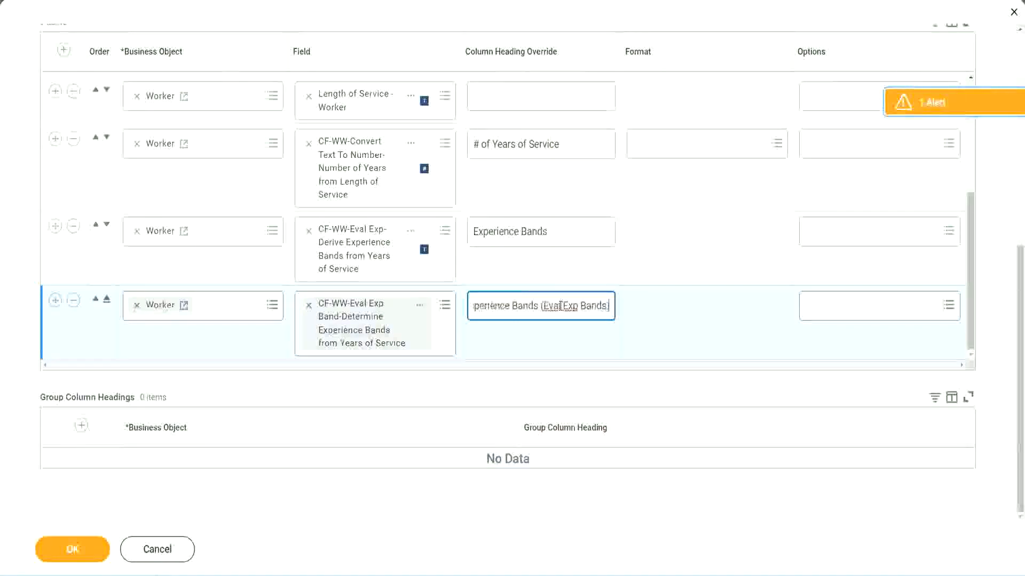
{"action": "double_click", "coordinate": [571, 306]}
{"action": "left_click", "coordinate": [590, 301]}
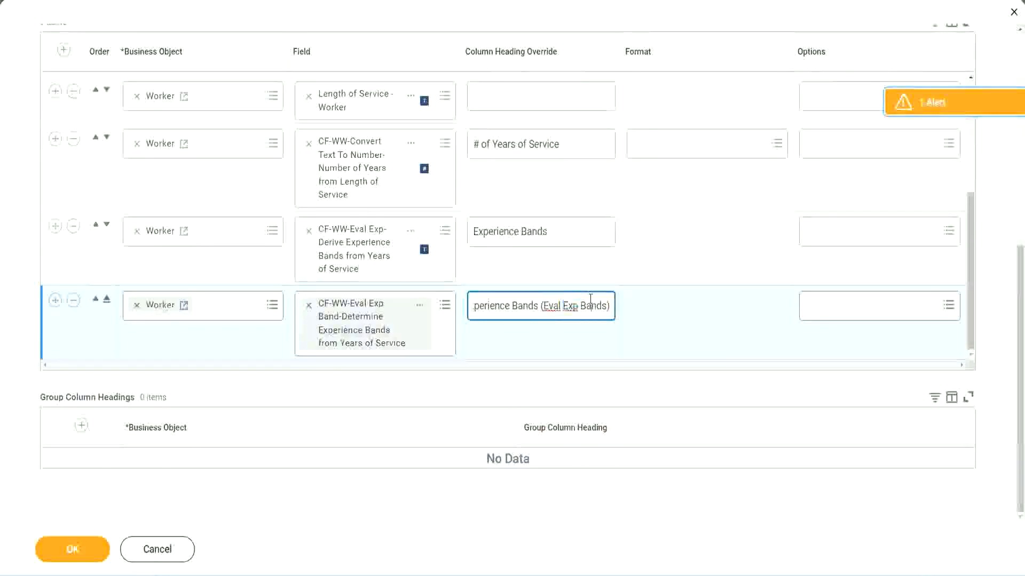
{"action": "left_click", "coordinate": [78, 554]}
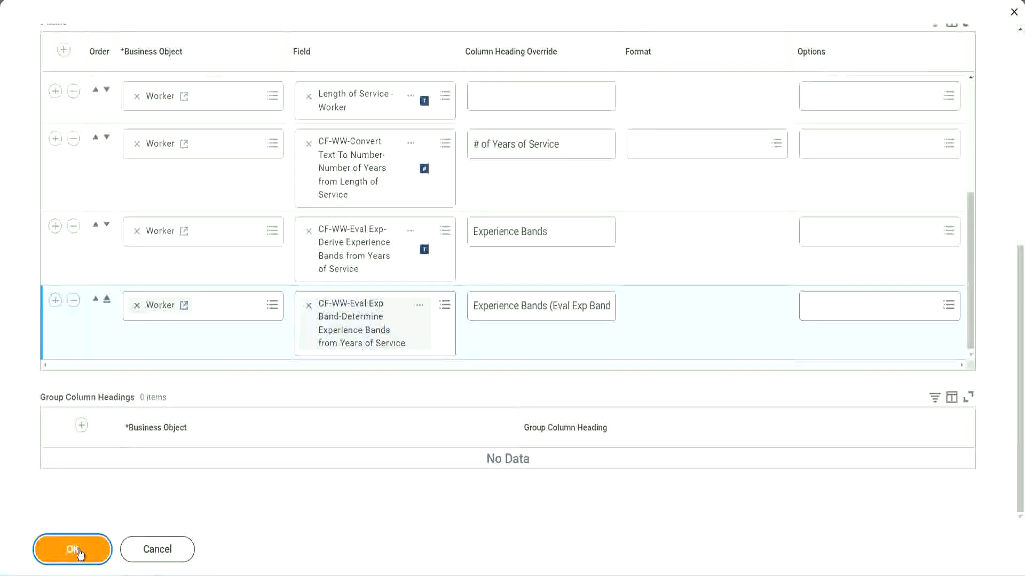